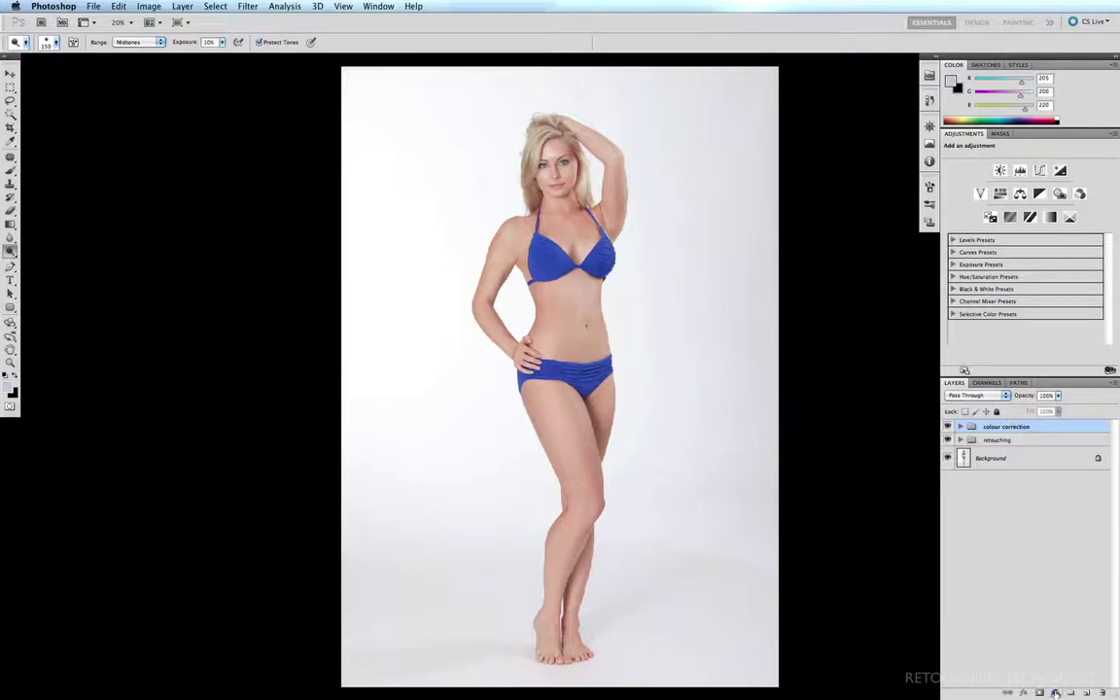
Step: Add a darkening Curves adjustment layer above the colour correction group with the black point at input 44, and invert its mask to black
click(1056, 693)
click(1001, 584)
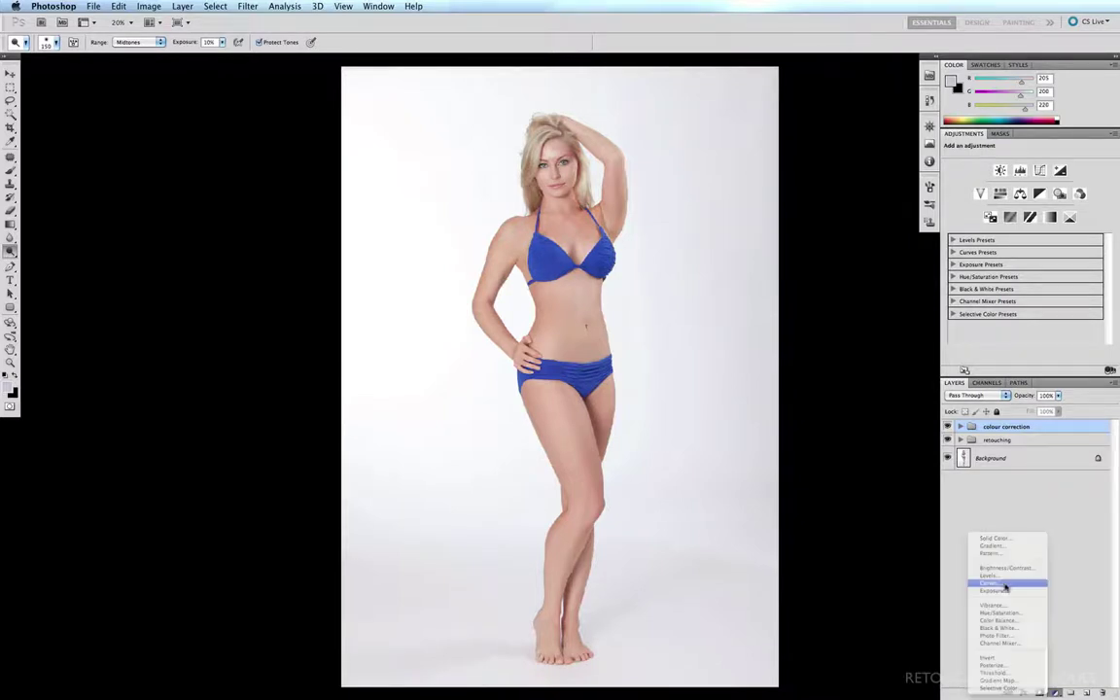
click(1017, 171)
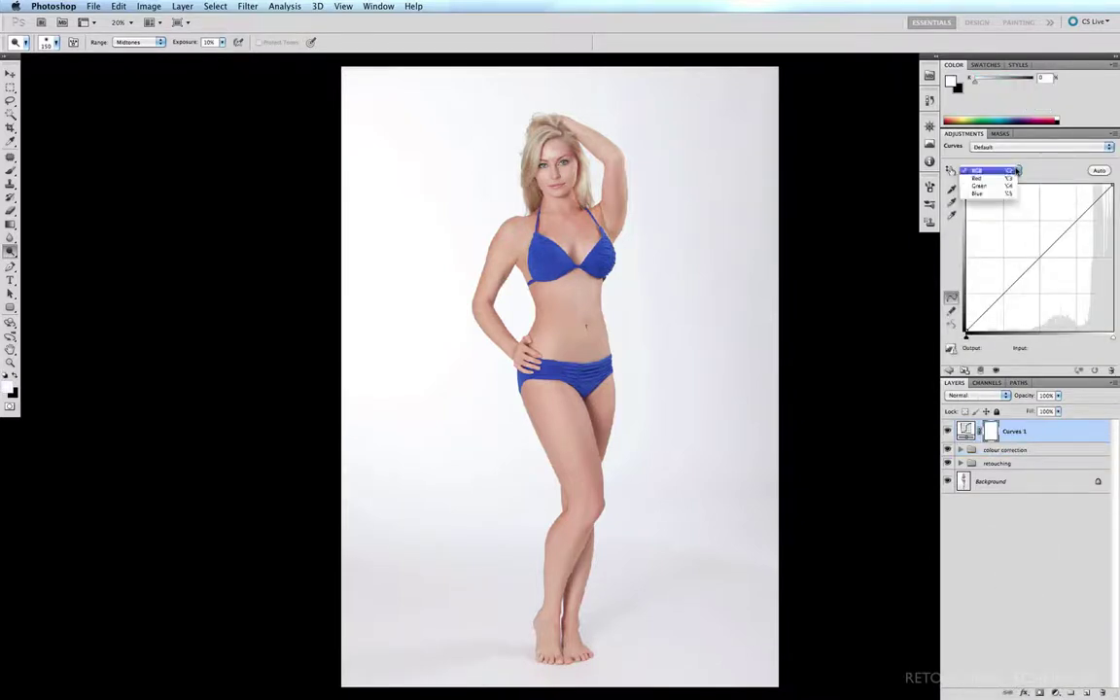
click(1029, 168)
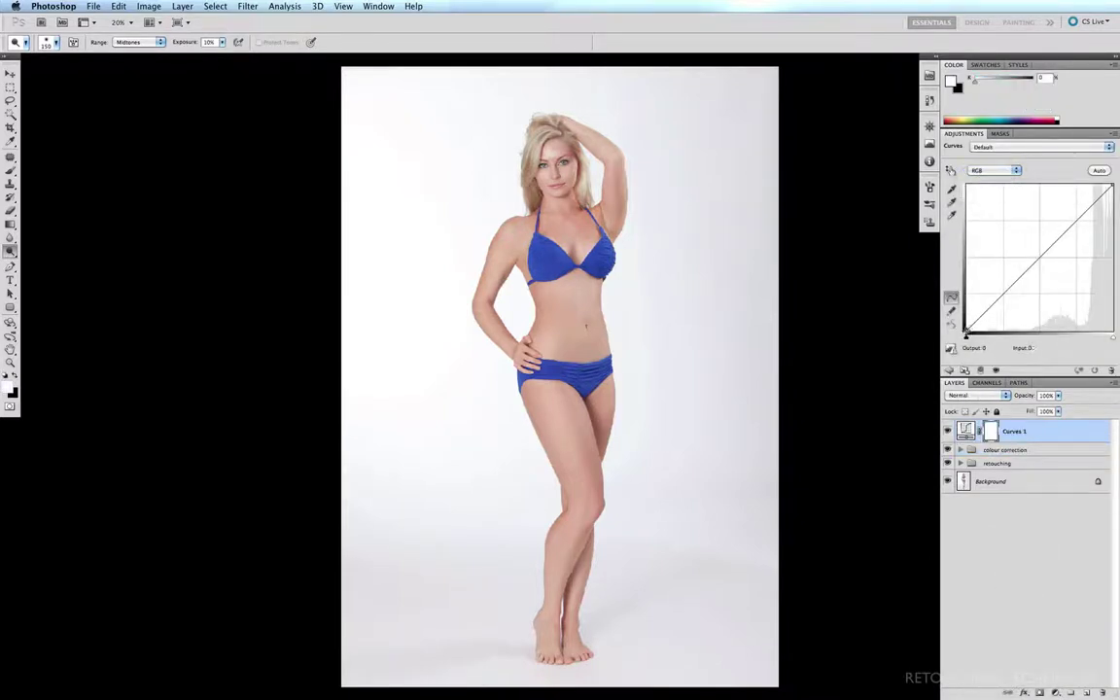
drag(967, 331, 992, 334)
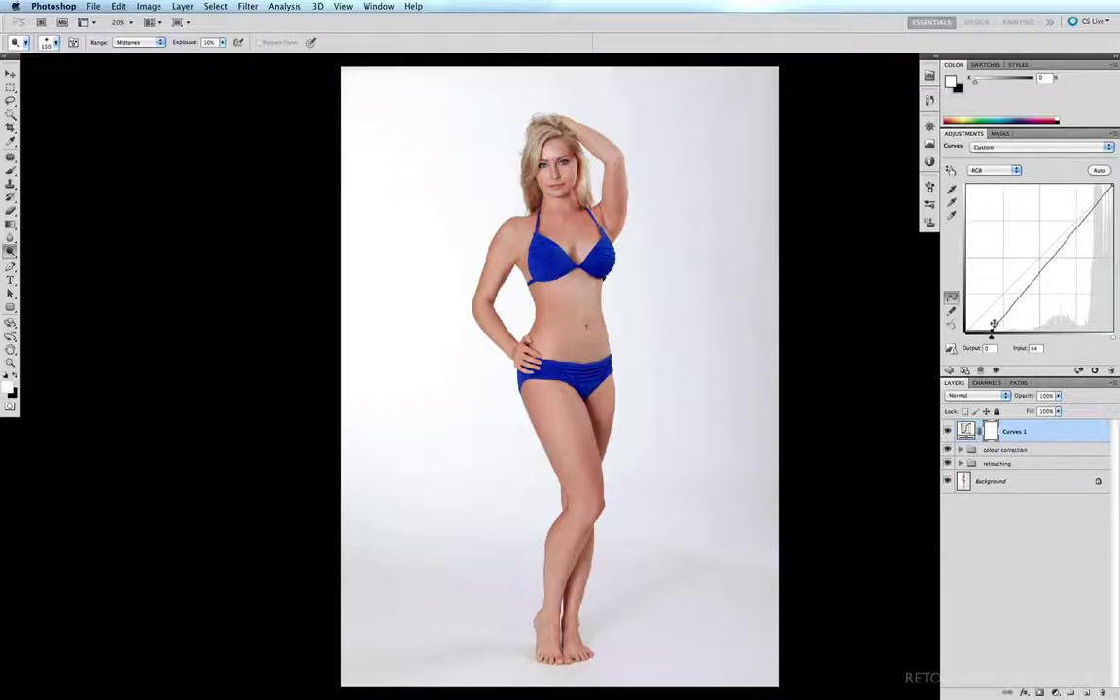
key(super+i)
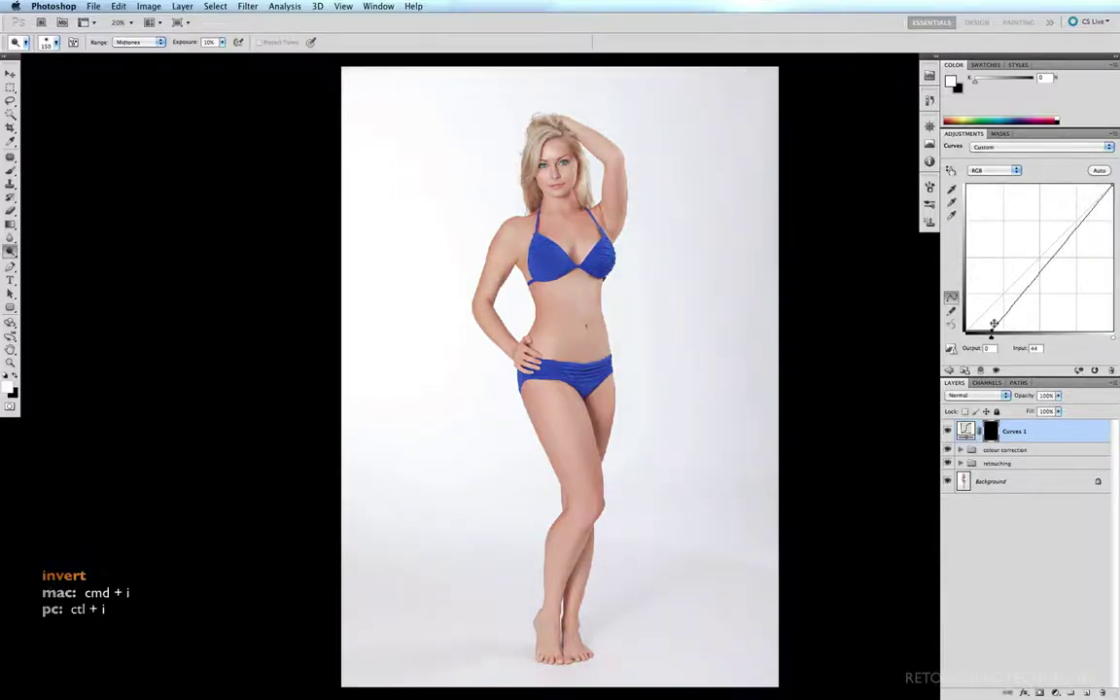
Step: Paint white at 30% brush opacity on the Curves 1 mask to darken the shadowed edges of the face
key(b)
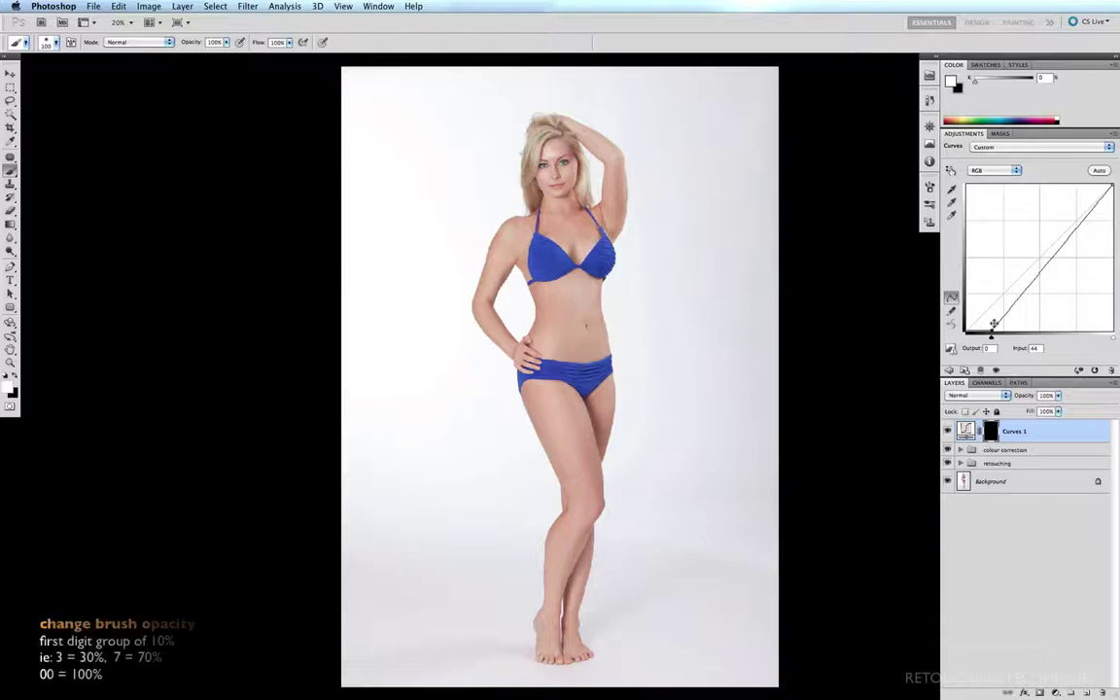
key(1)
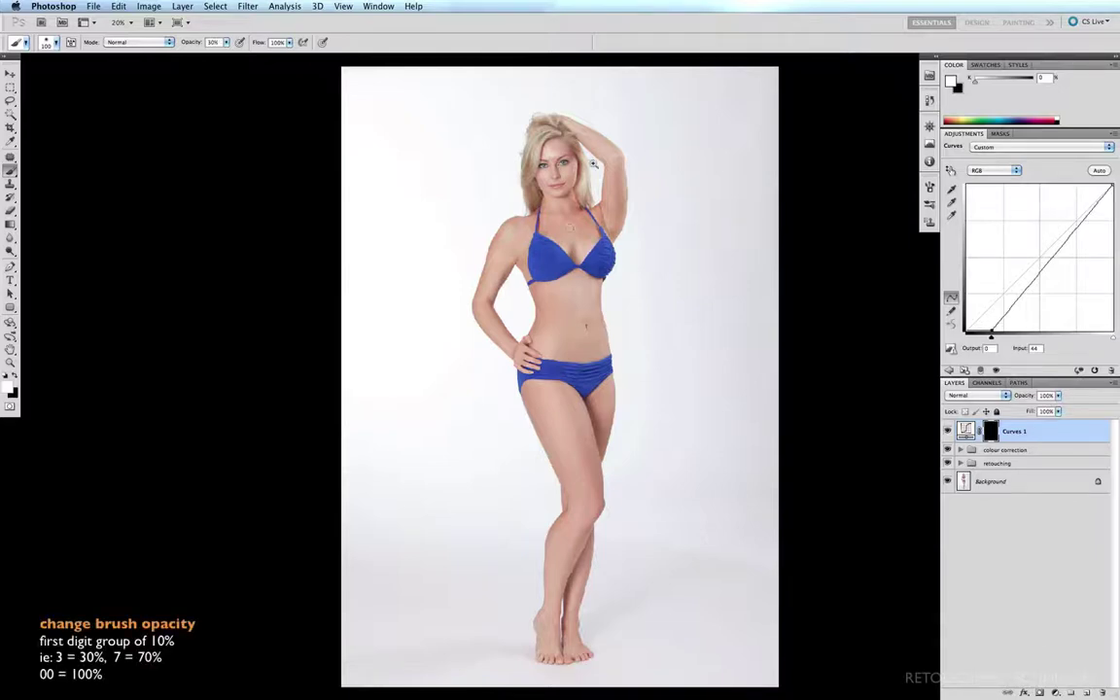
drag(496, 110, 595, 258)
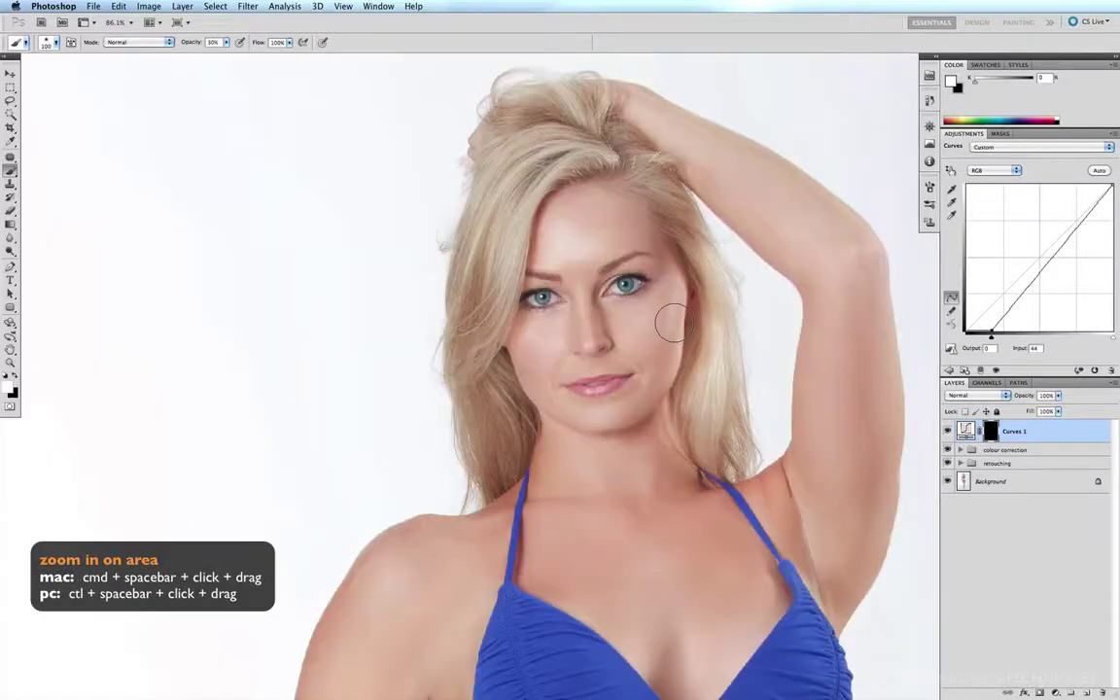
key(bracketleft)
key(bracketleft)
key(bracketleft)
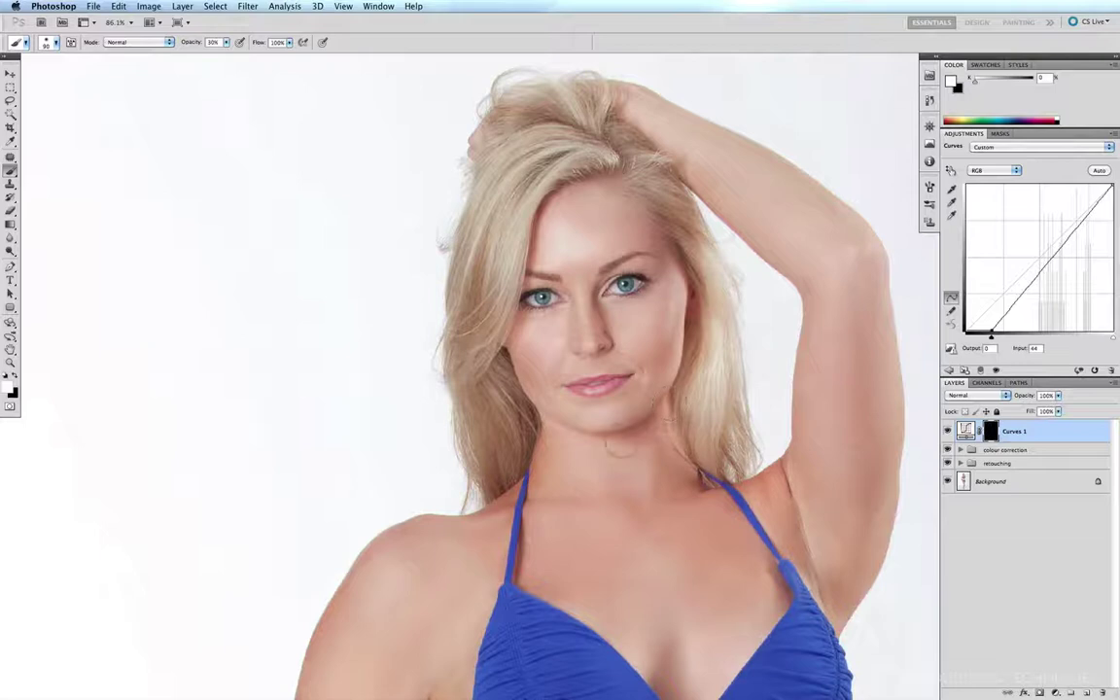
Step: Paint shading along the jawline, neck, hair and raised arm on the Curves 1 mask, and toggle the layer's visibility to compare
key(bracketright)
key(bracketright)
key(bracketright)
key(bracketright)
key(bracketright)
key(bracketright)
key(bracketright)
key(bracketright)
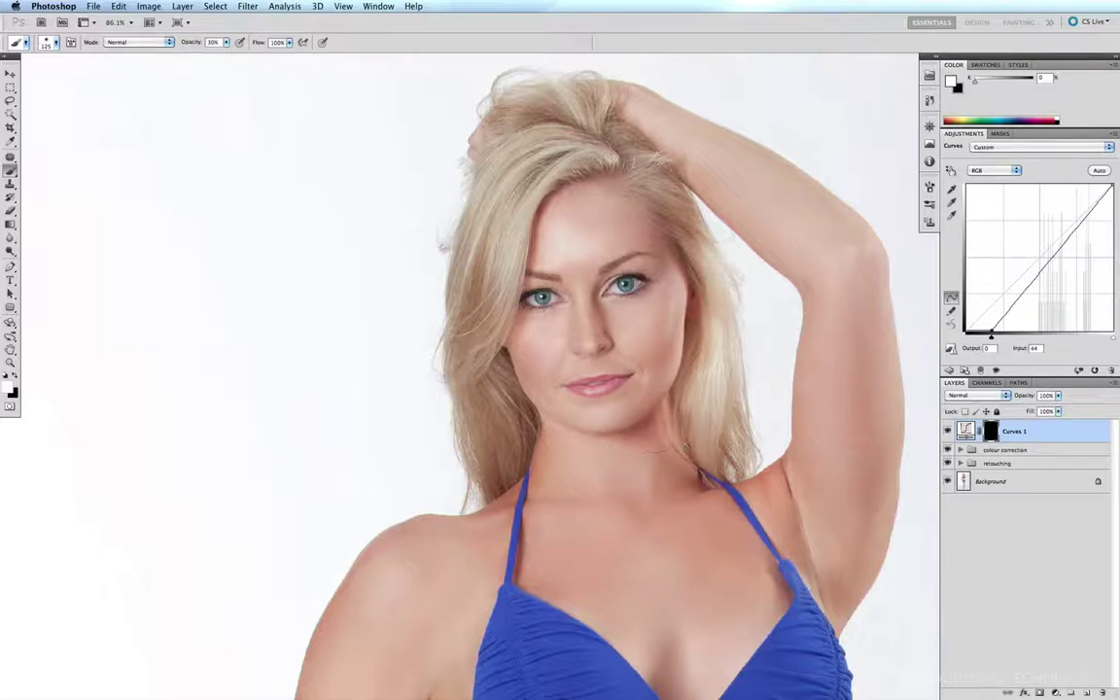
drag(702, 467, 741, 427)
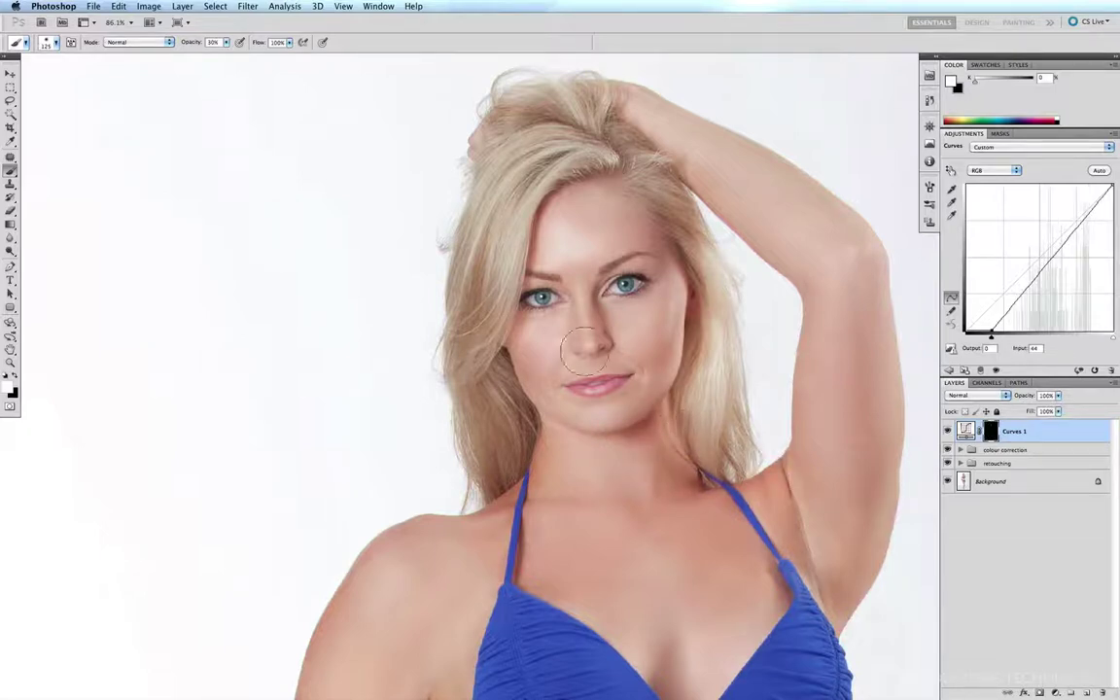
key(bracketleft)
key(bracketleft)
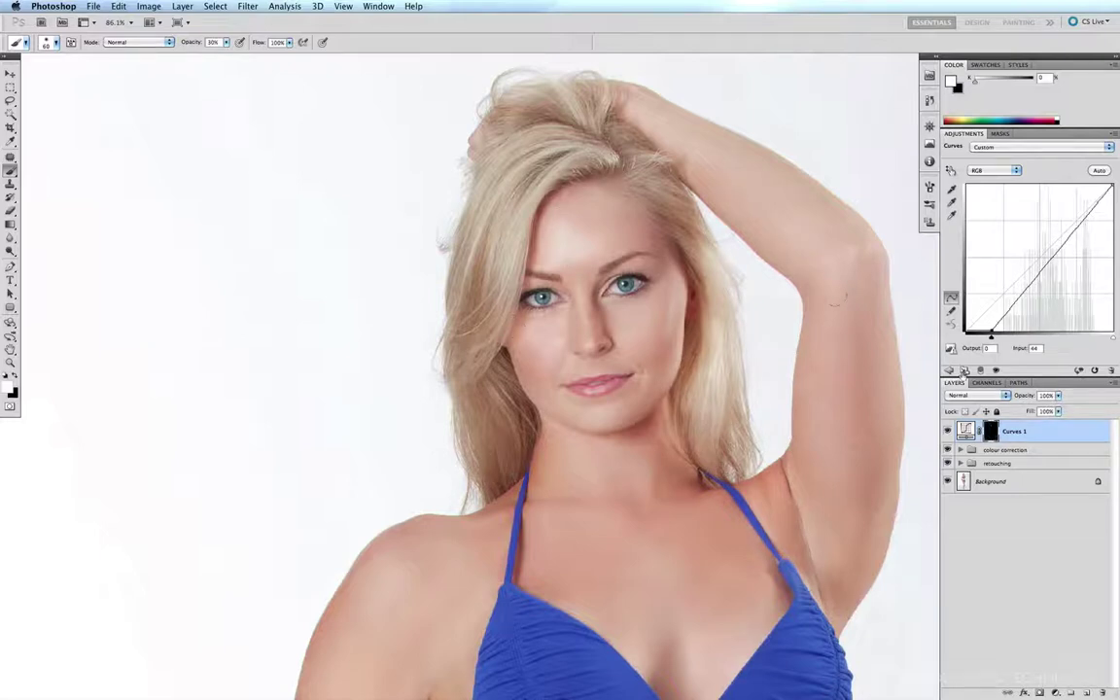
click(948, 431)
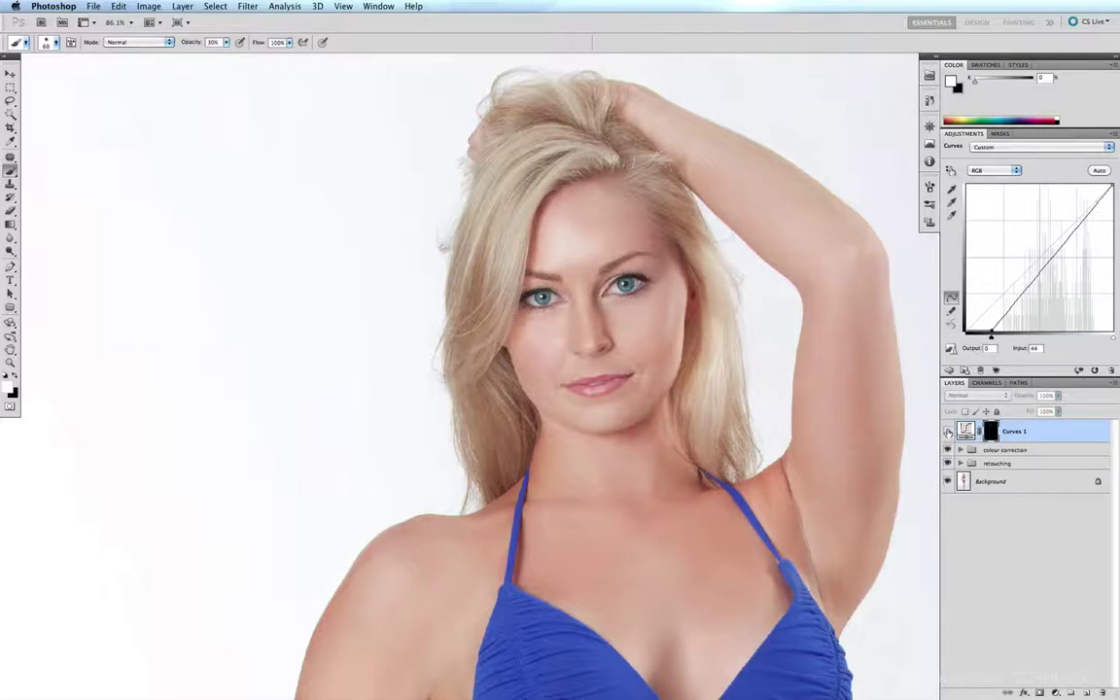
click(948, 431)
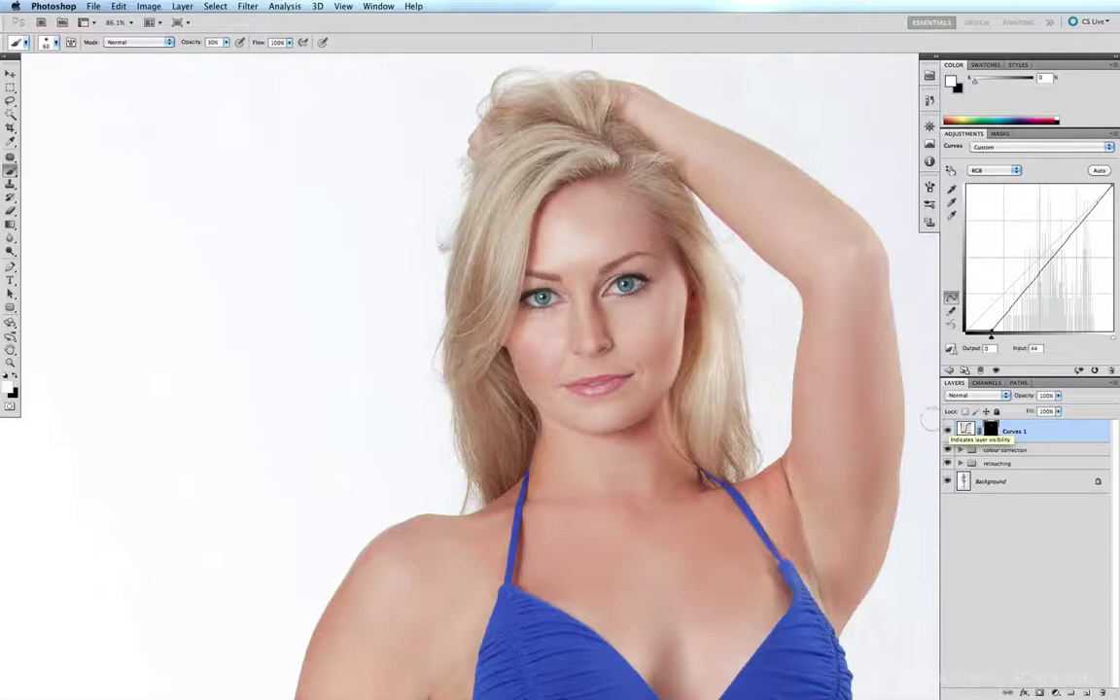
Step: Darken the side of the torso and waist on the Curves 1 mask with a larger brush of about 300 px
key(super+minus)
key(super+minus)
key(super+minus)
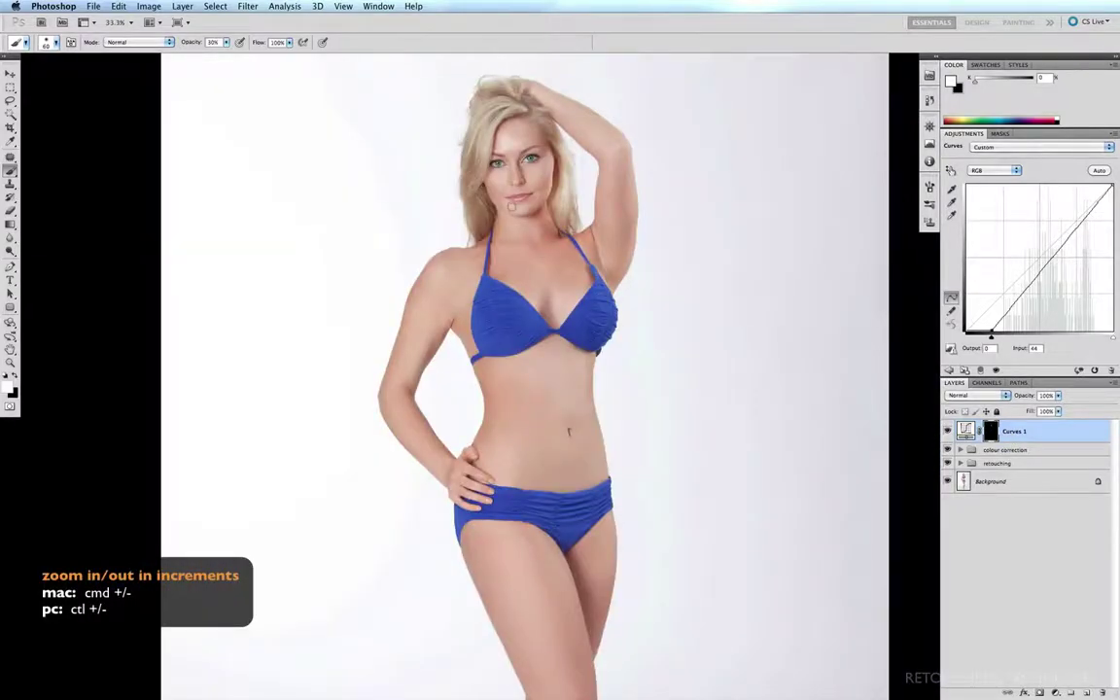
key(bracketright)
key(bracketright)
key(bracketright)
key(bracketright)
key(bracketright)
key(bracketright)
key(bracketright)
key(bracketright)
key(bracketright)
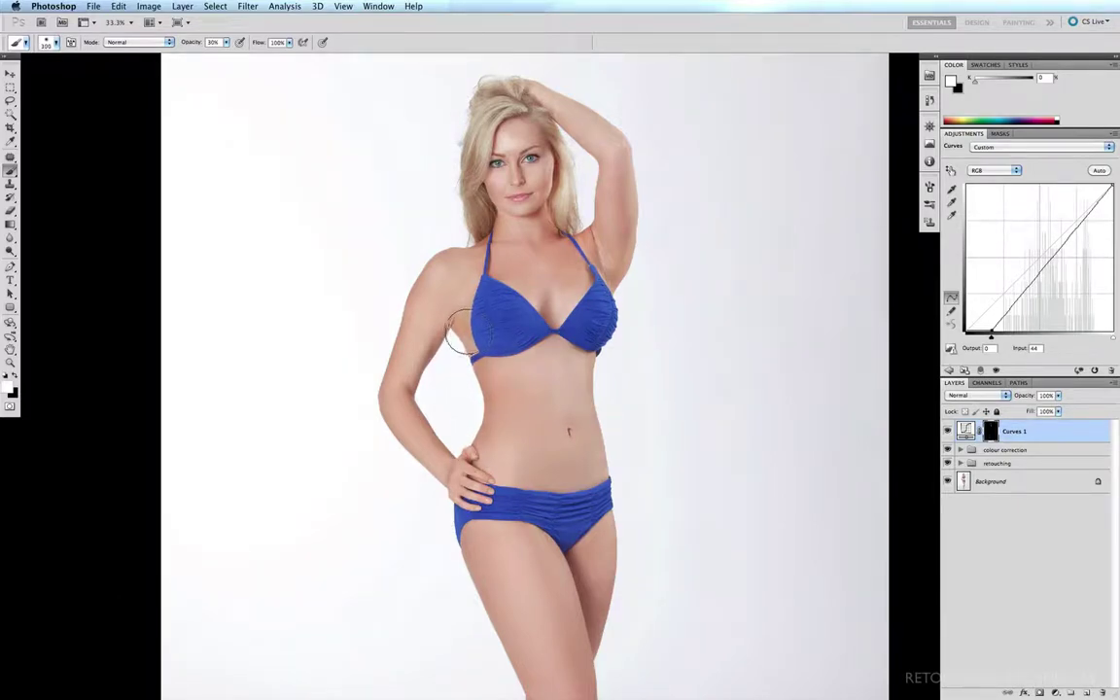
drag(475, 374, 468, 402)
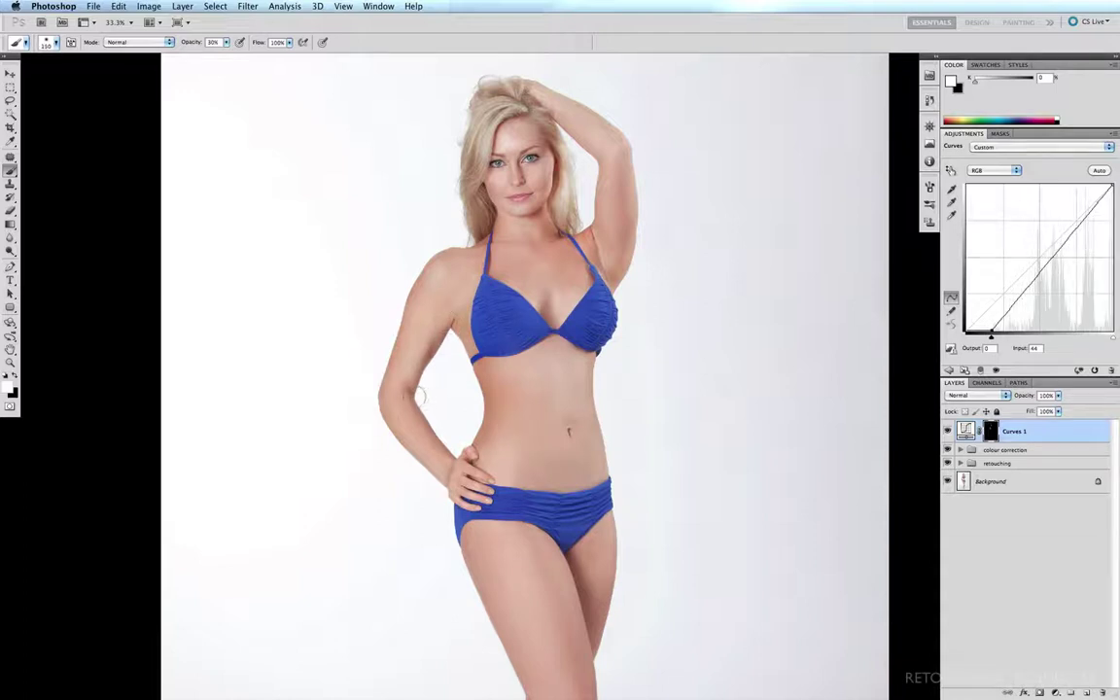
Step: Paint shading along the bent forearm with a 150 px brush and along the waist's other side at 200 px
mouse_move(408, 396)
mouse_down()
mouse_move(464, 478)
mouse_move(457, 467)
mouse_up()
key(bracketright)
key(bracketright)
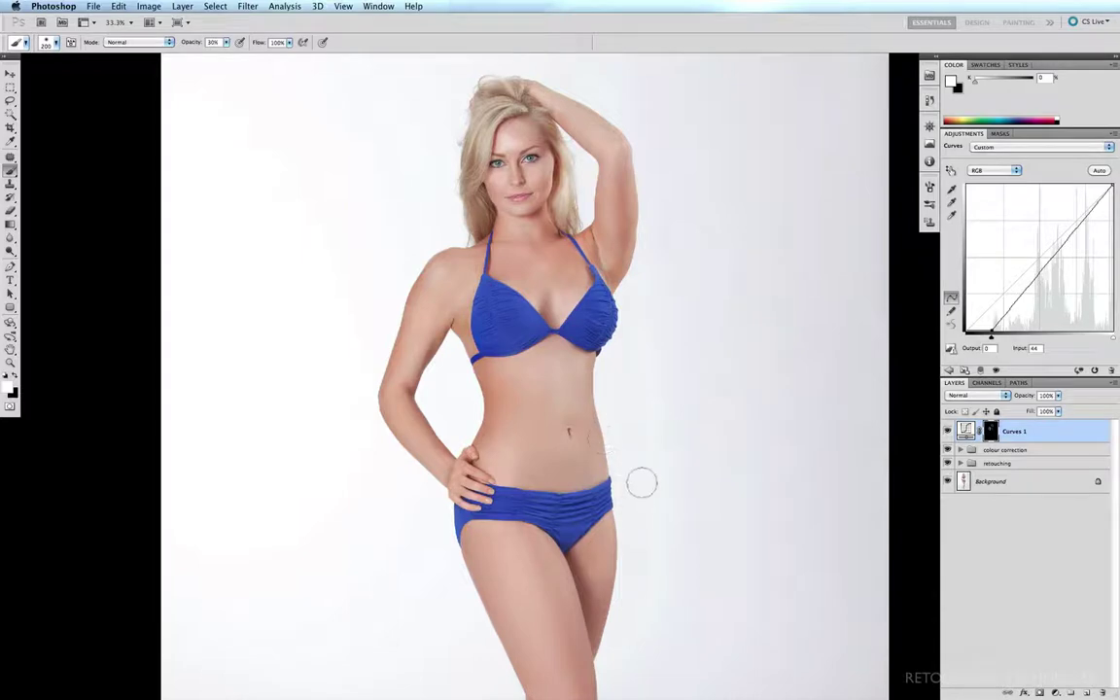
Step: Darken the edges of the legs on the Curves 1 mask with a 175–250 px brush, and compare the whole figure with the layer off and on
key(bracketright)
drag(521, 532, 512, 192)
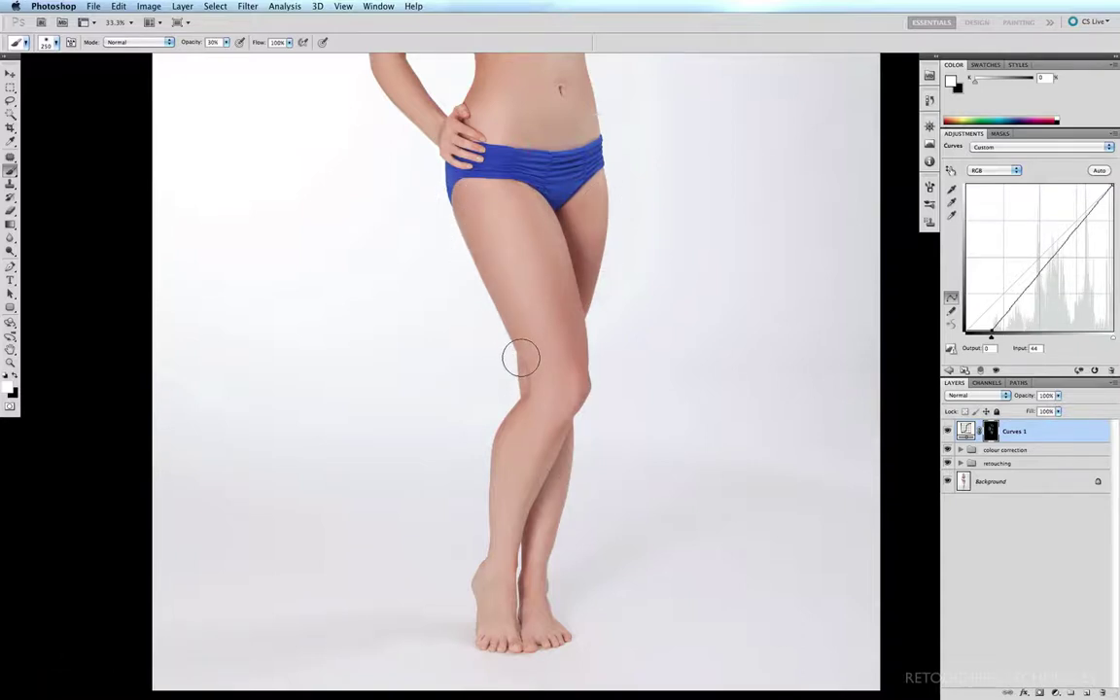
key(bracketleft)
key(bracketleft)
key(bracketright)
key(bracketright)
key(bracketleft)
key(bracketleft)
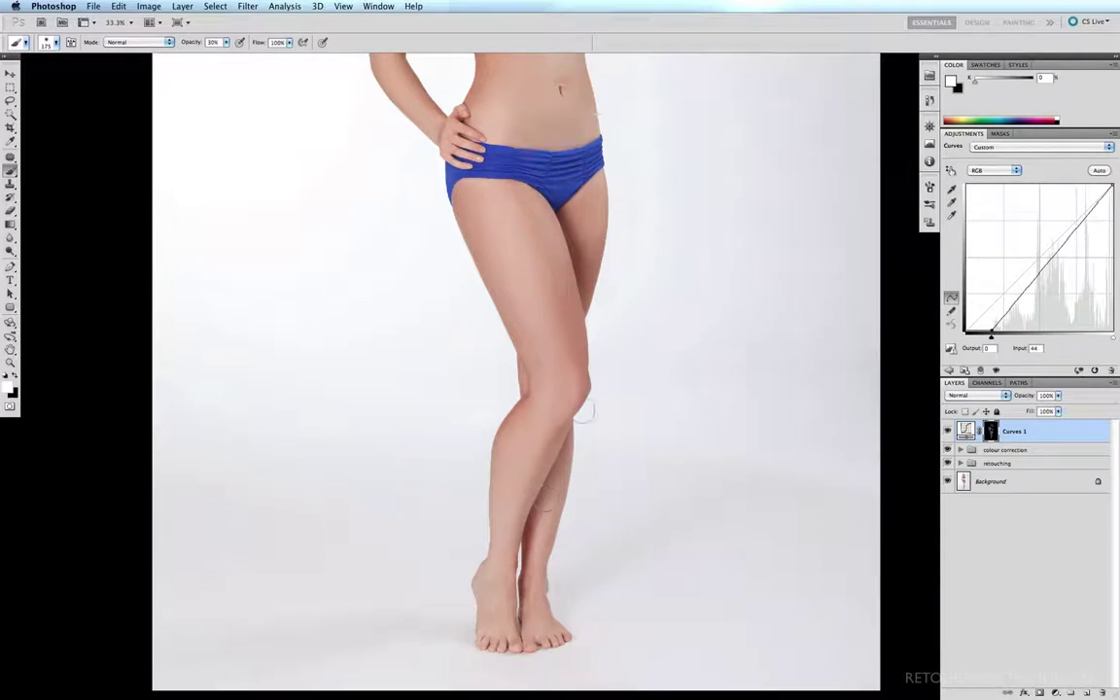
key(super+0)
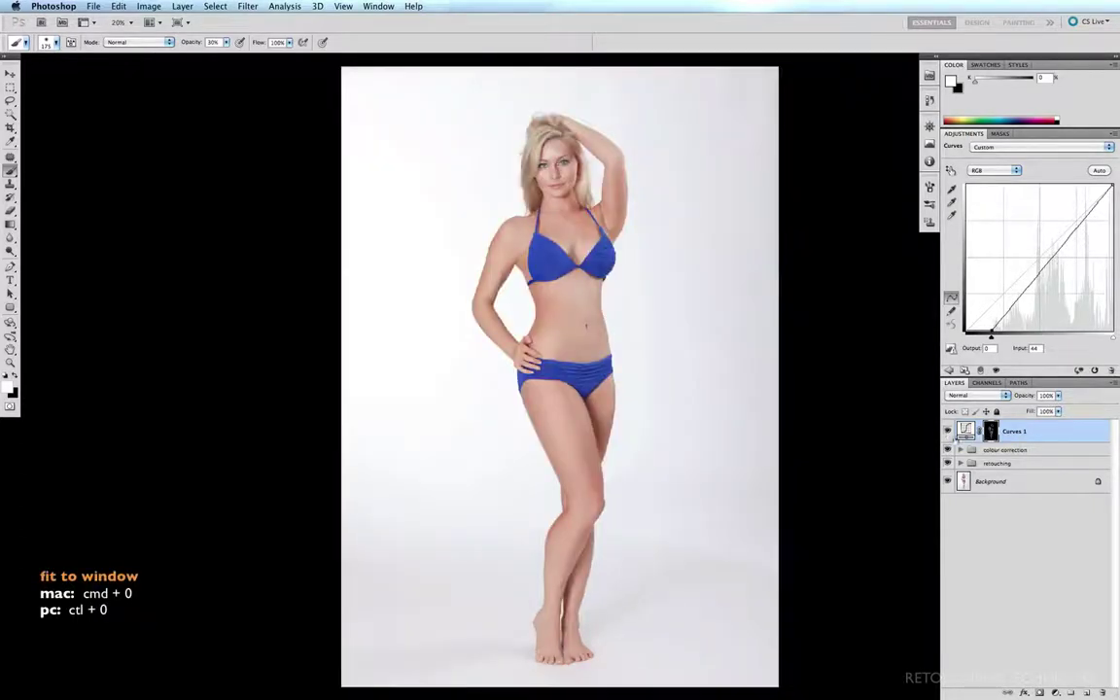
click(948, 431)
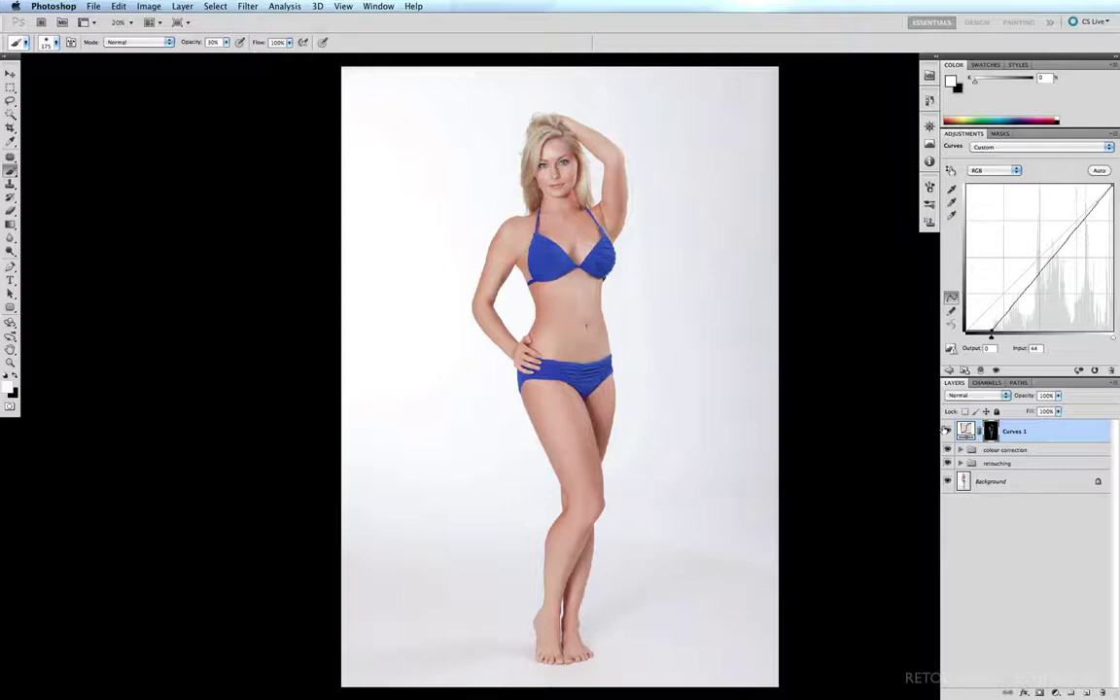
Step: Add a second Curves adjustment layer that brightens the image with the white point at input 236, and invert its mask to black
click(1055, 692)
click(989, 587)
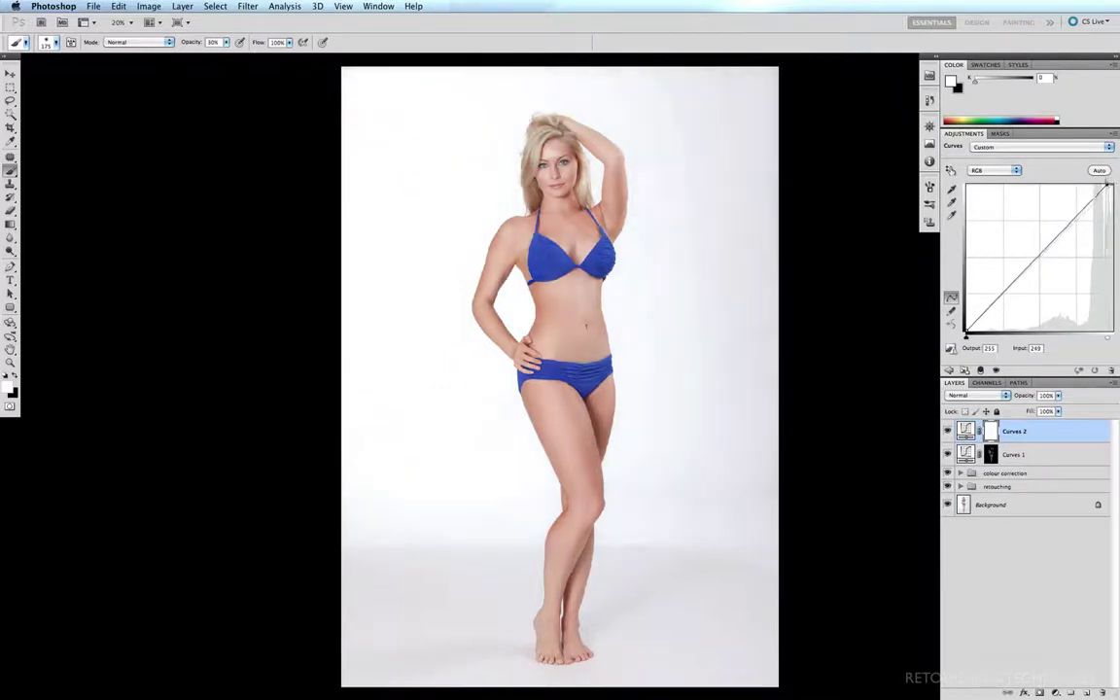
drag(1109, 186, 1102, 186)
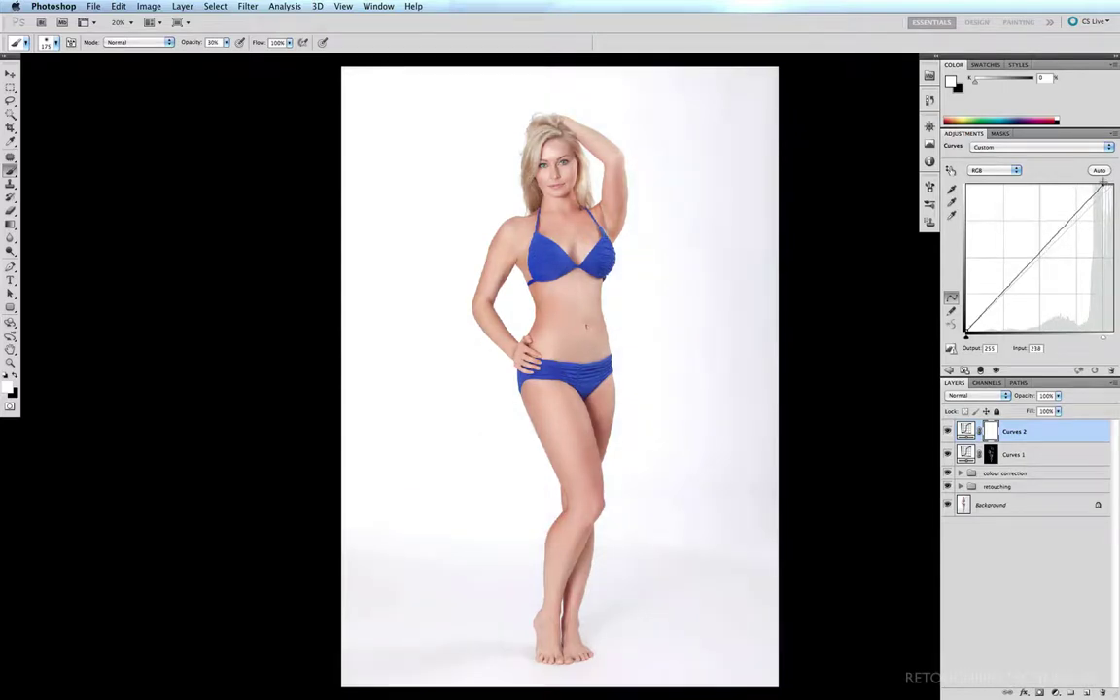
drag(1102, 185, 1100, 185)
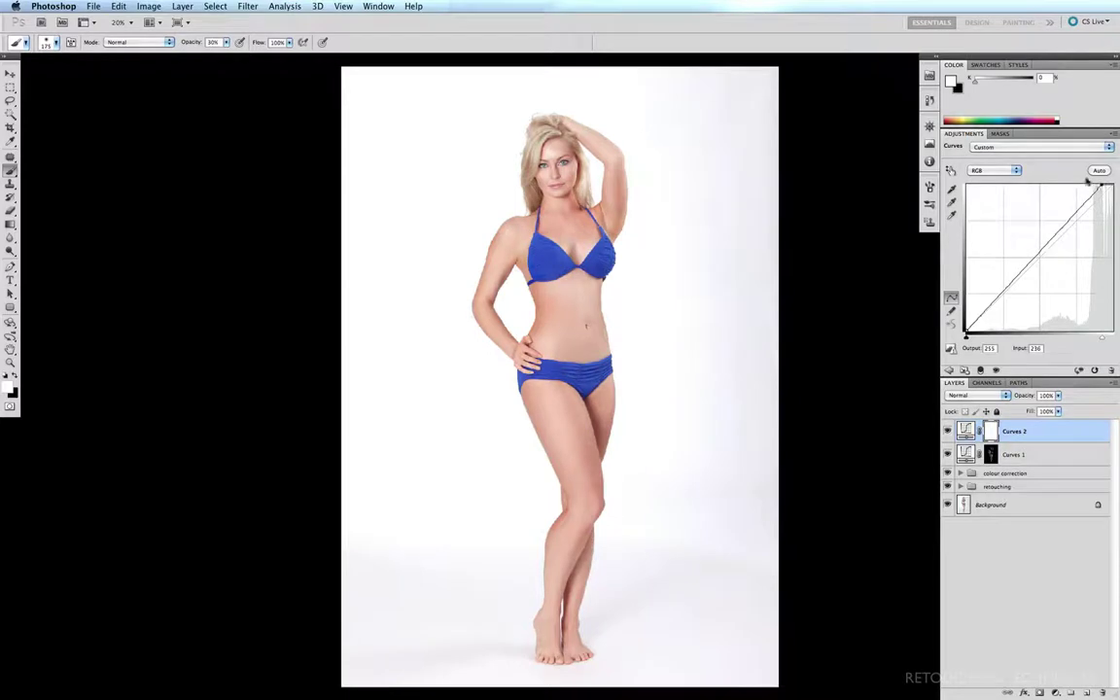
key(super+i)
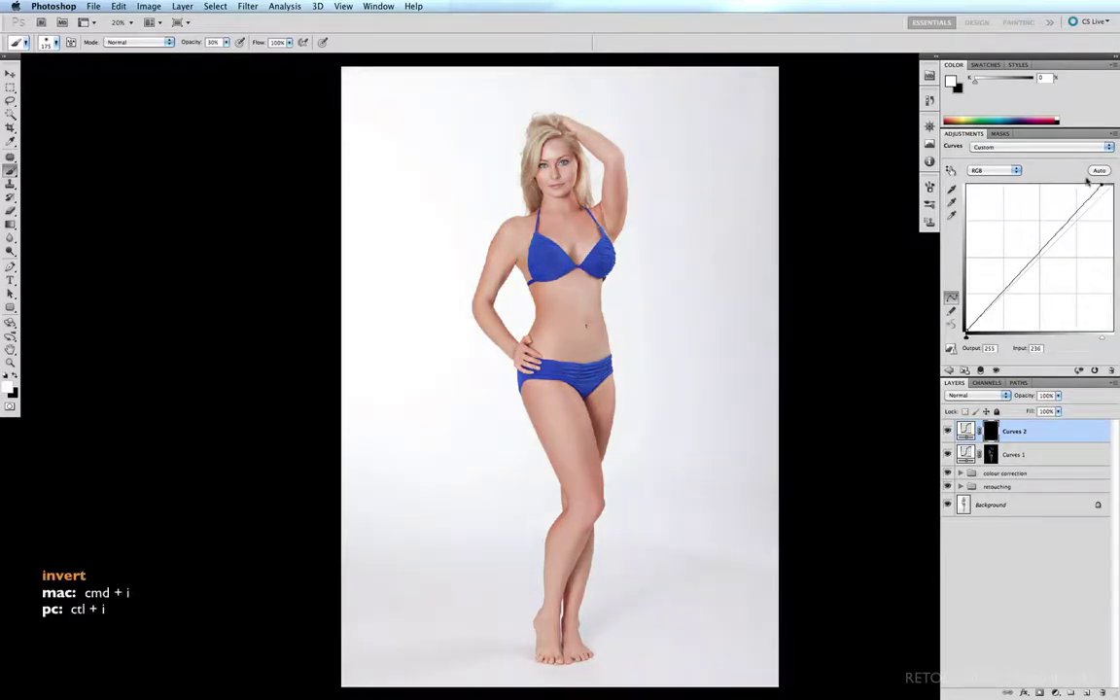
Step: Paint highlights on the model's left cheek on the Curves 2 mask with a small white brush at 10% opacity
drag(501, 119, 584, 214)
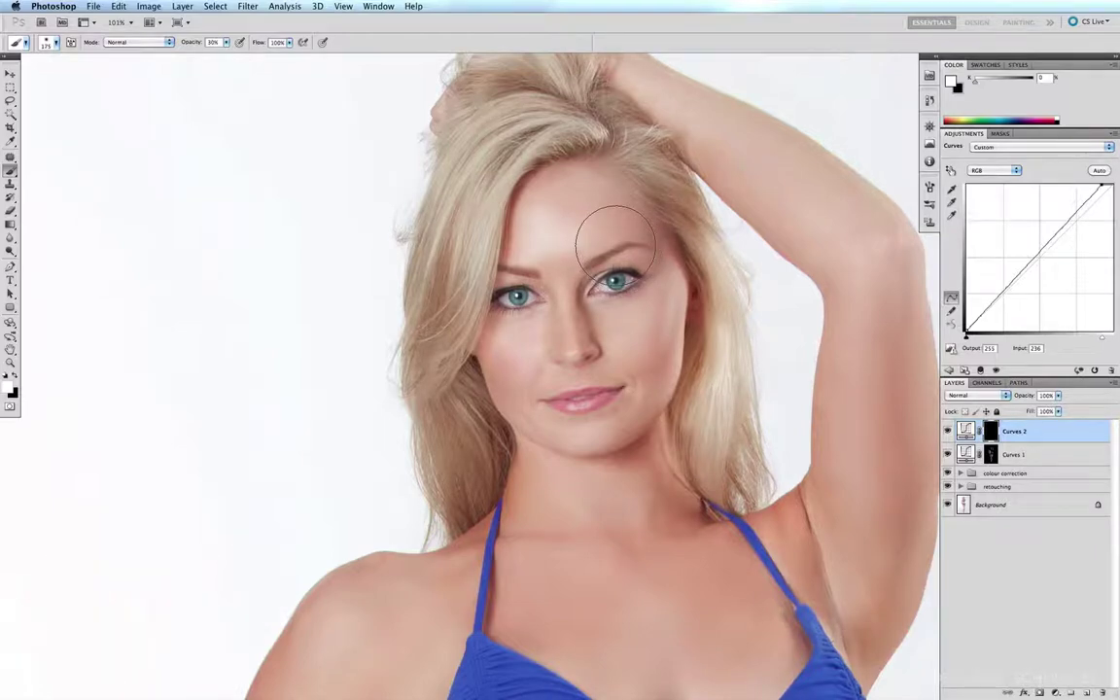
key(1)
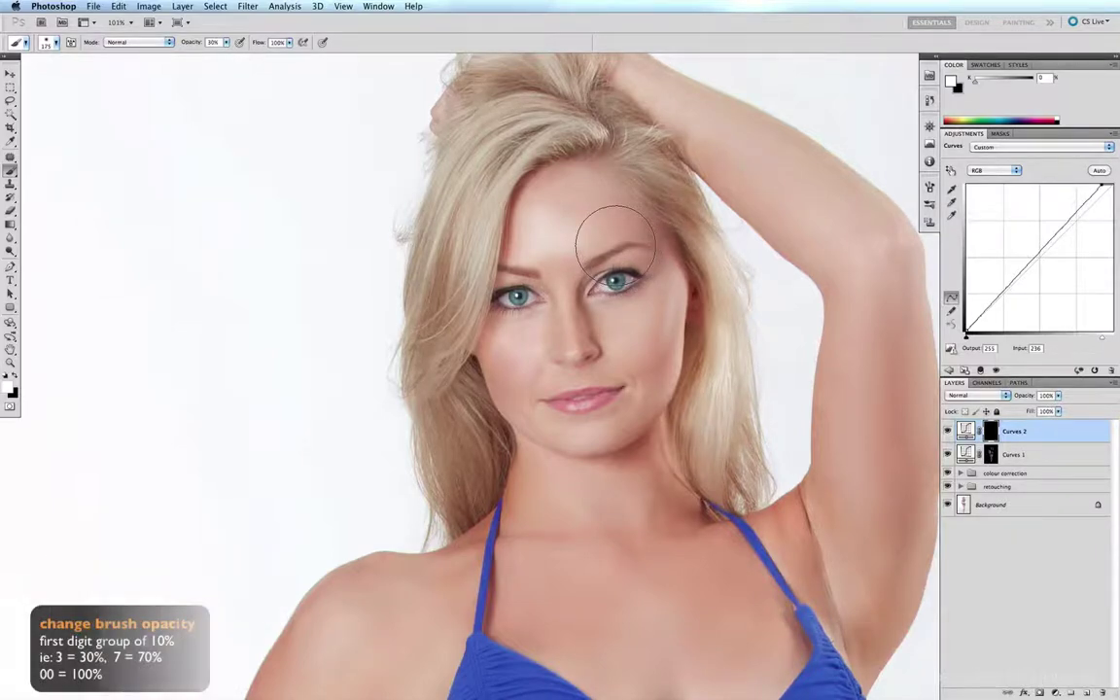
key(bracketleft)
key(bracketleft)
key(bracketleft)
key(bracketleft)
key(bracketleft)
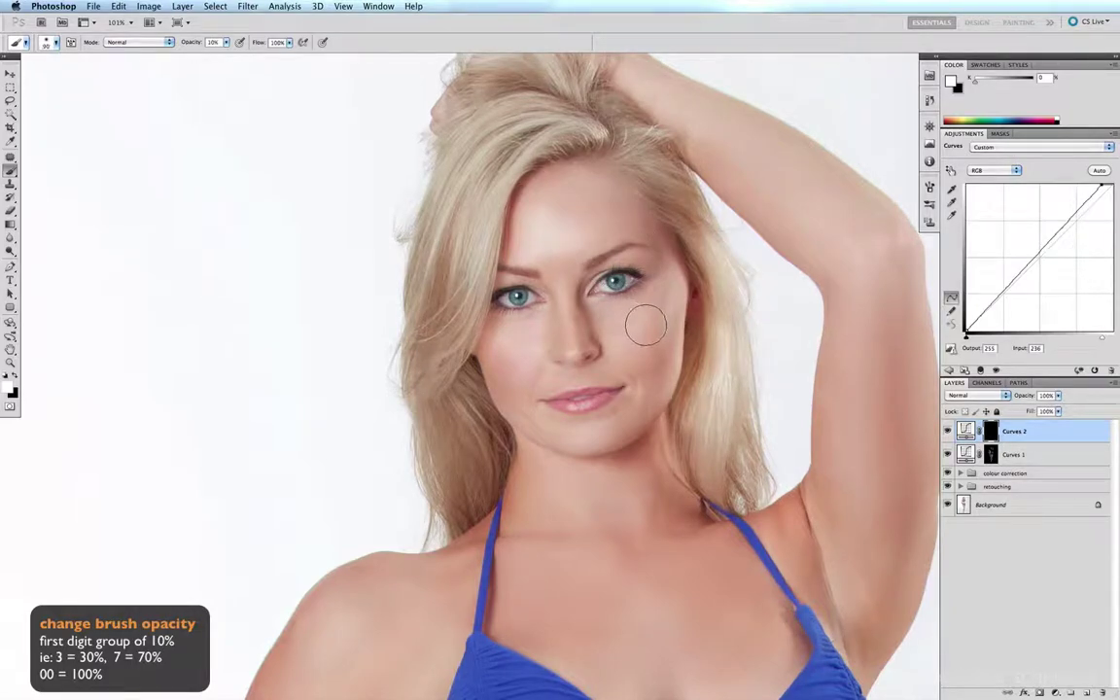
key(bracketleft)
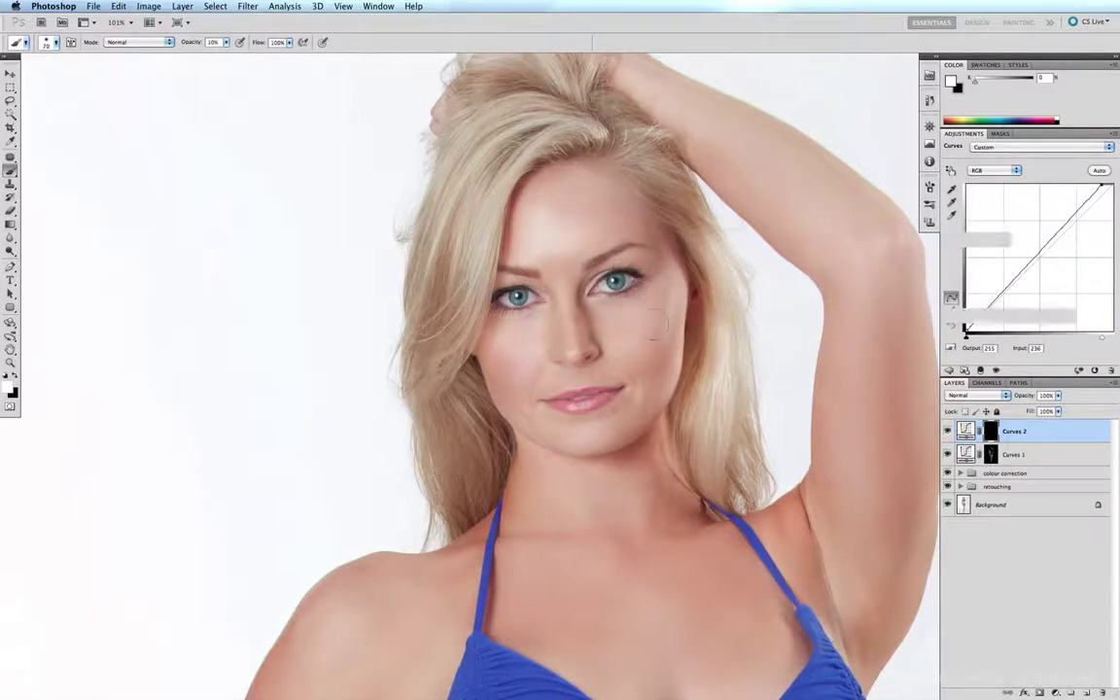
drag(637, 344, 629, 344)
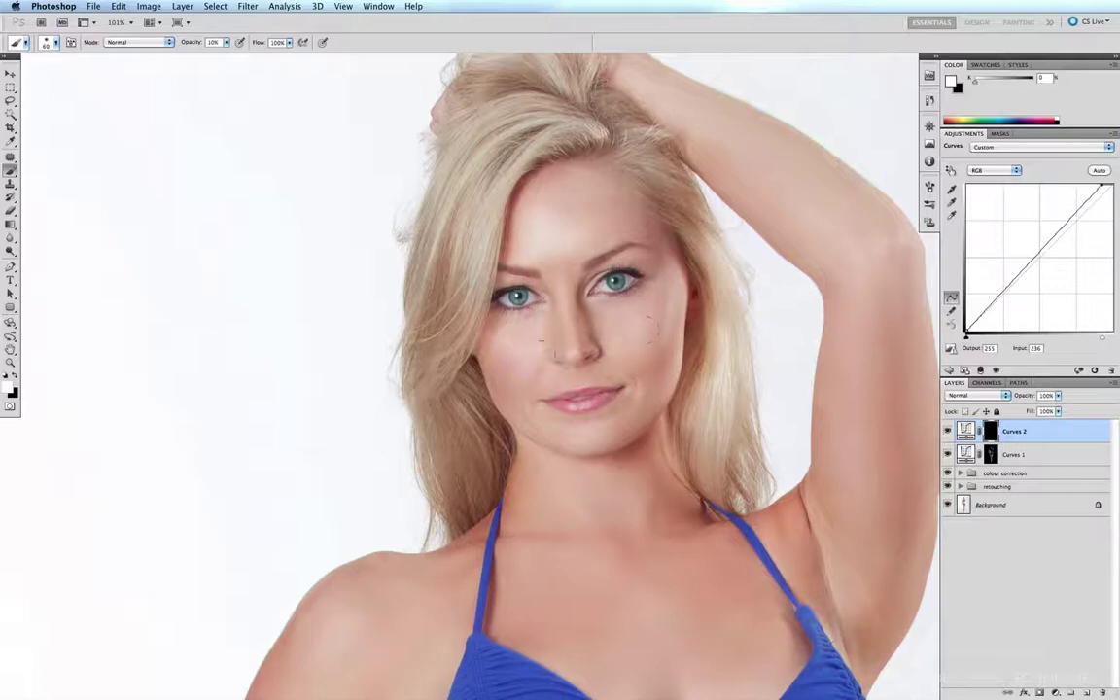
Step: Brighten the model's right cheek and the nose with a brush reduced to 40 px, and toggle Curves 2 to compare
drag(529, 350, 498, 336)
key(ctrl+i)
key(bracketleft)
key(bracketleft)
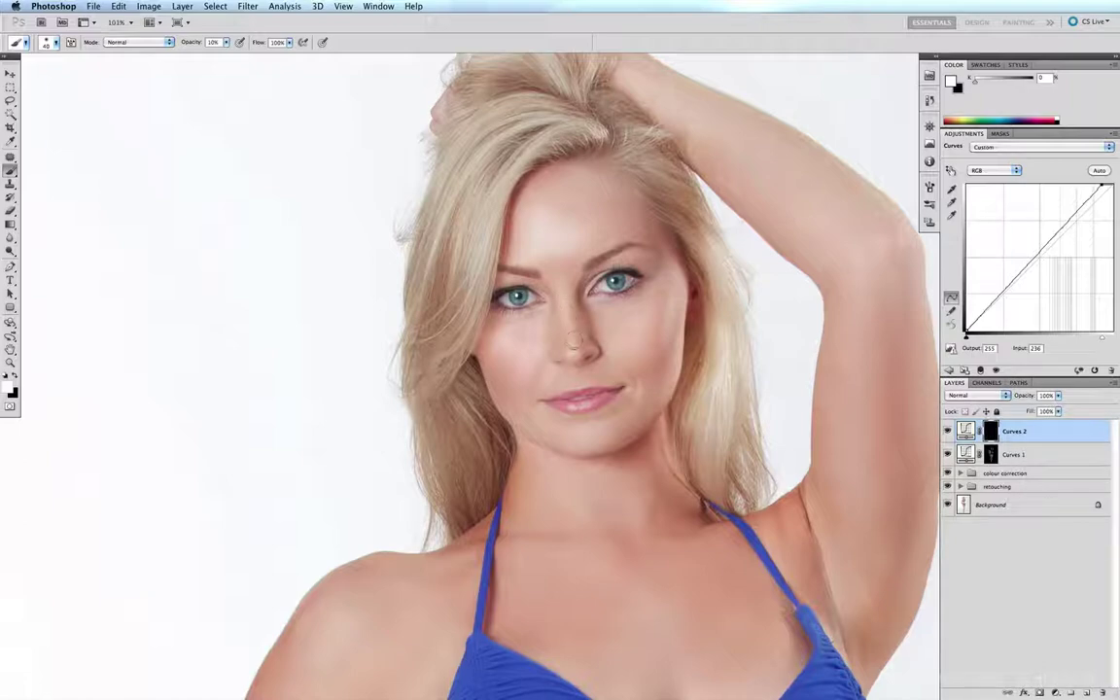
click(948, 430)
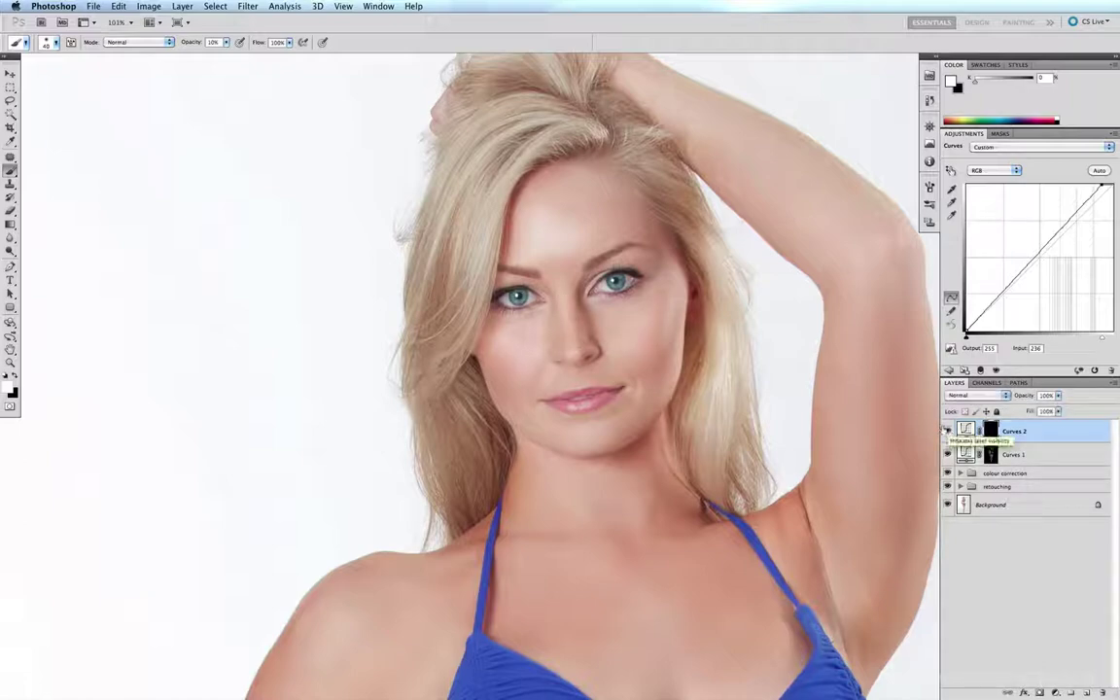
click(948, 431)
Step: Paint highlights on the shoulder and lowered arm on the Curves 2 mask with a brush enlarged to 125–200 px
key(super+minus)
key(super+minus)
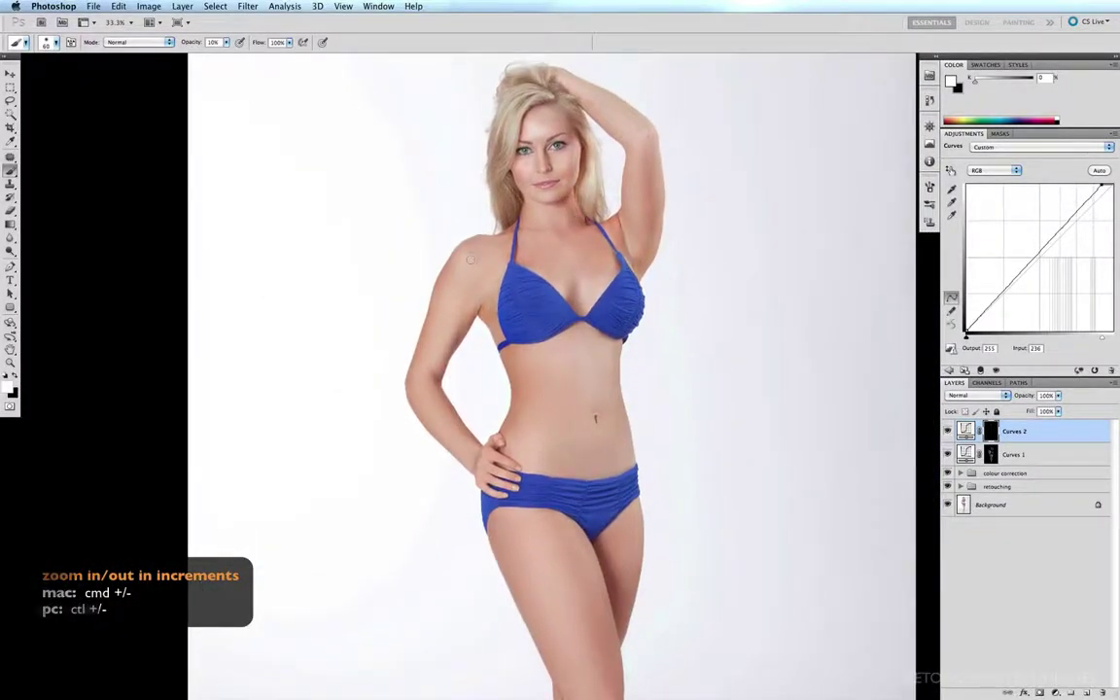
key(])
key(])
key(])
key(])
key(])
key(])
key(bracketright)
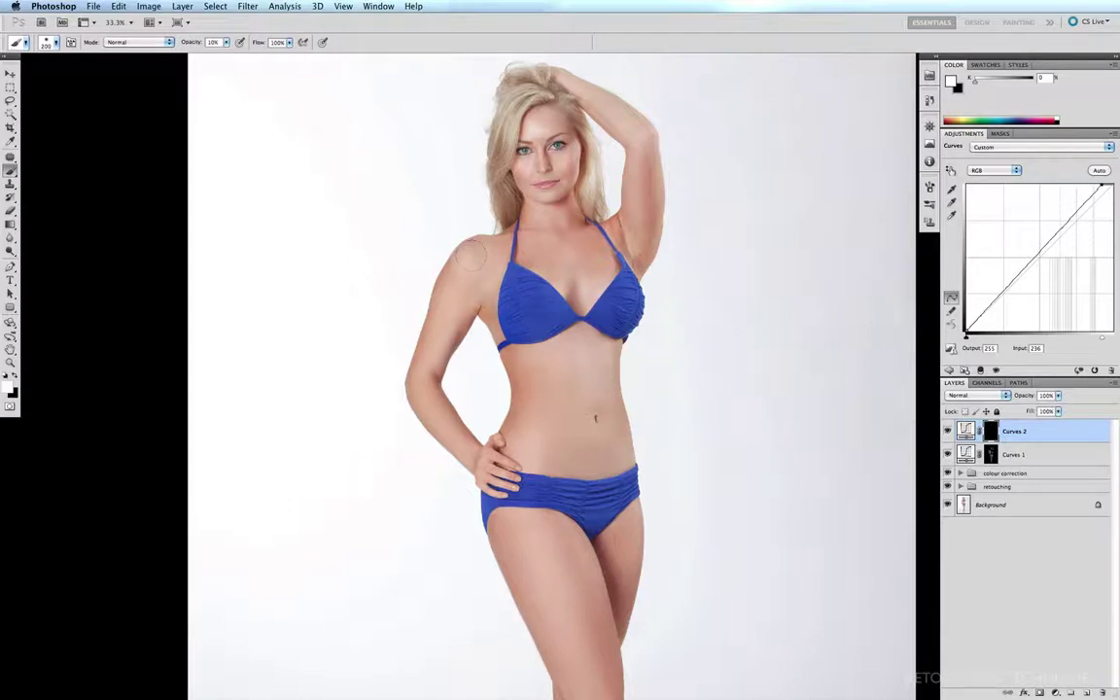
key(bracketleft)
key(super+i)
key(super+i)
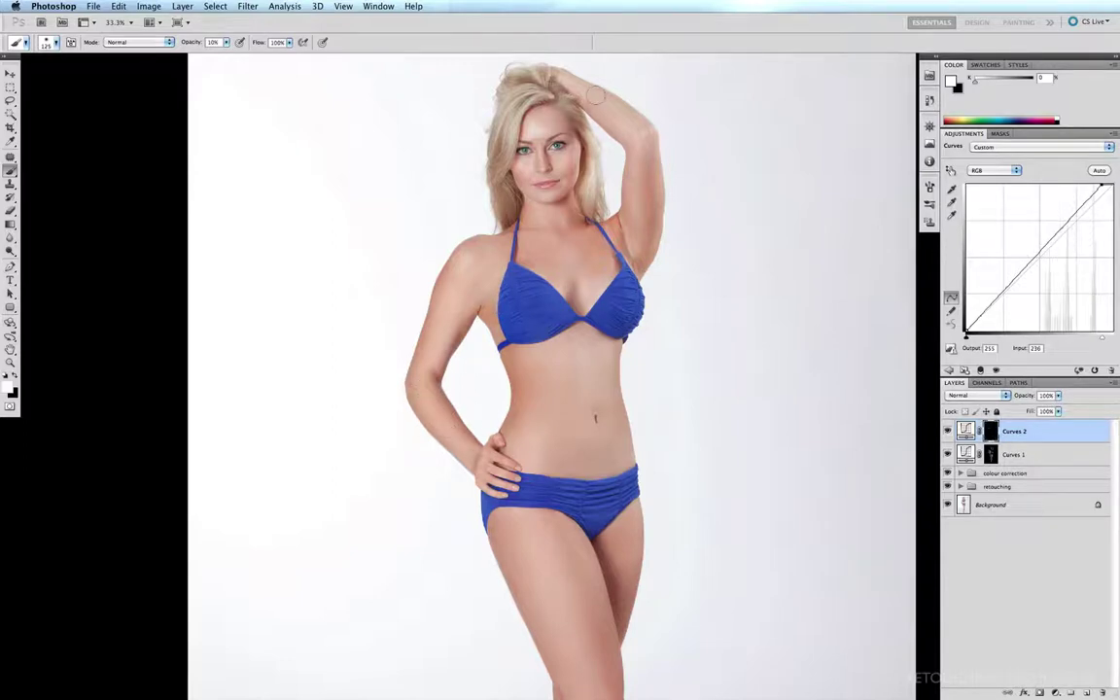
Step: Brighten the raised arm and the centre of the chest on the Curves 2 mask with a 125–150 px brush
key(super+i)
key(super+i)
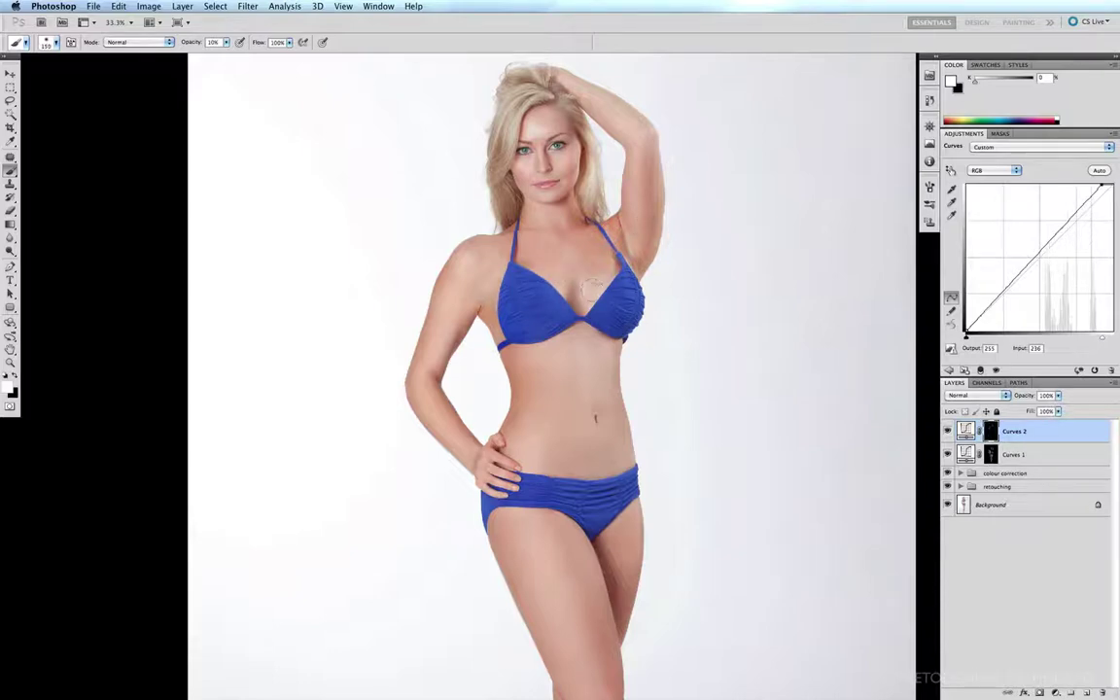
drag(590, 275, 601, 255)
Step: Paint highlights on the stomach around the navel and toward the waist with a 125–150 px brush
key(bracketleft)
key(bracketleft)
key(bracketleft)
key(bracketleft)
mouse_move(585, 425)
mouse_down()
mouse_move(595, 428)
mouse_move(586, 408)
mouse_move(608, 445)
mouse_move(617, 419)
mouse_up()
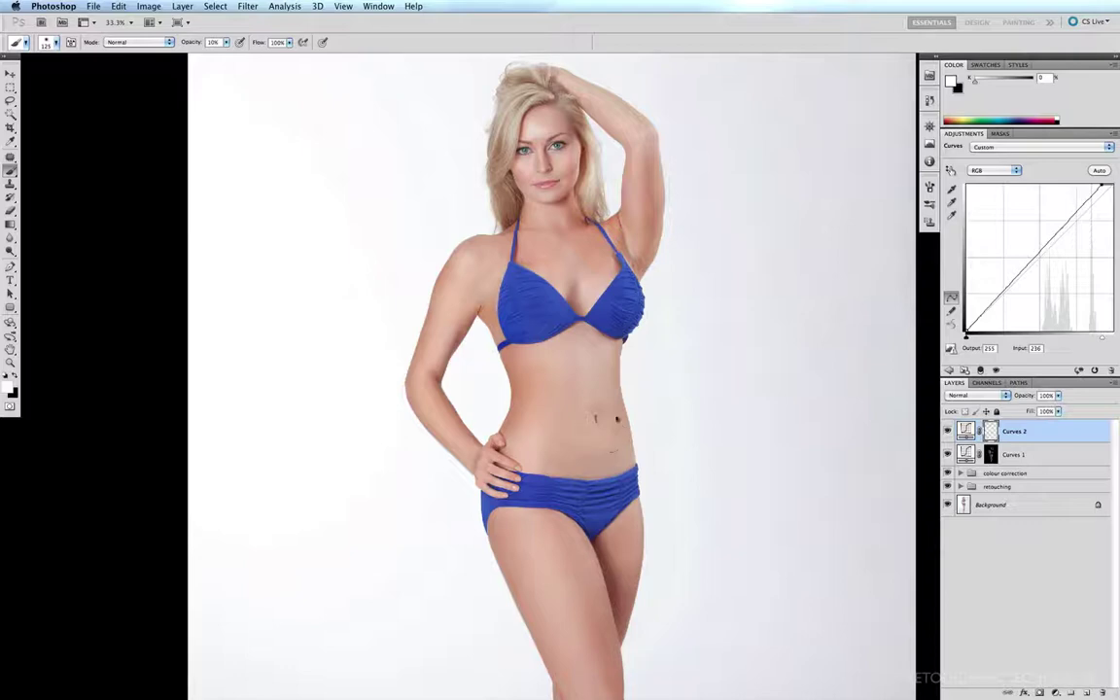
key(ctrl+i)
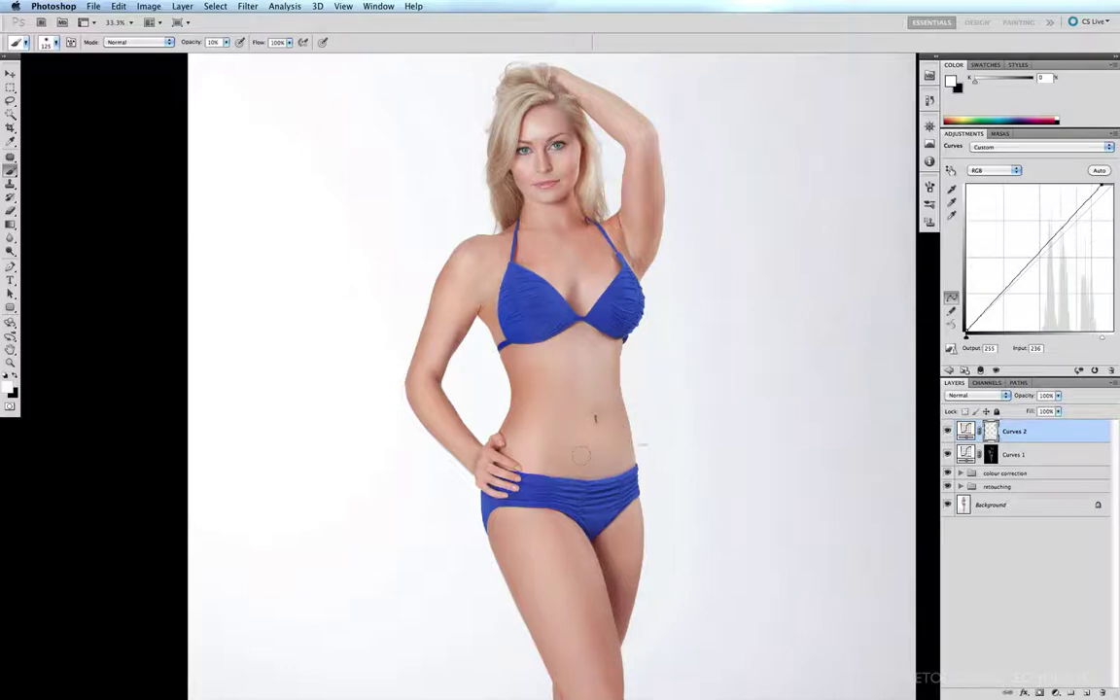
mouse_move(583, 397)
mouse_down()
mouse_move(570, 416)
mouse_move(593, 420)
mouse_move(595, 438)
mouse_up()
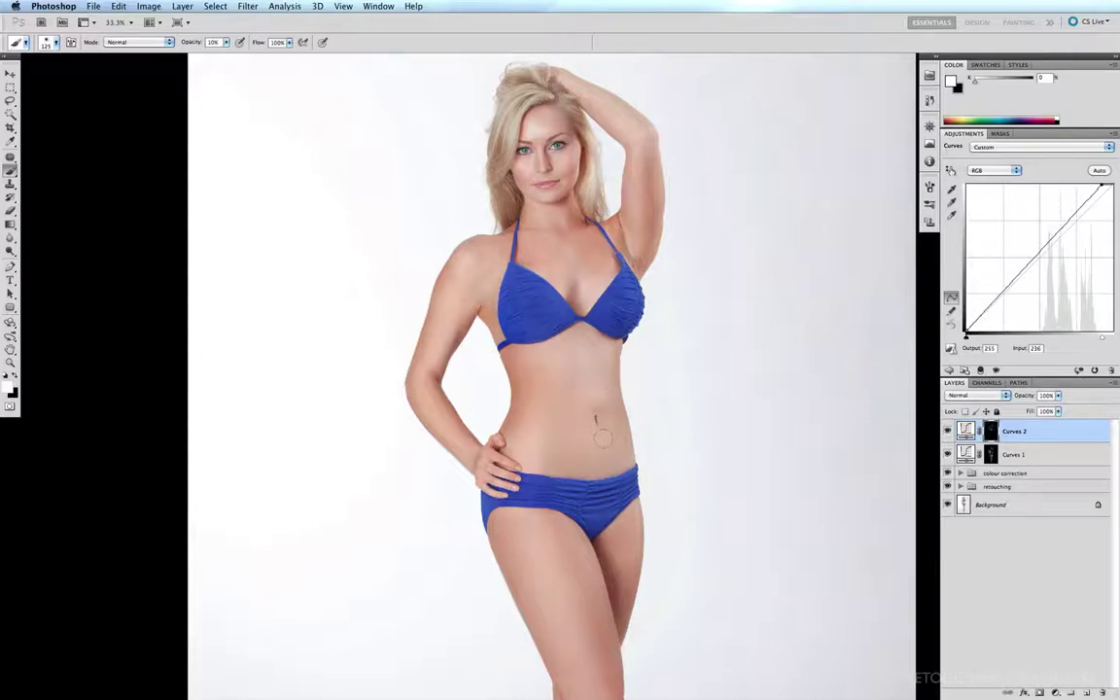
key(ctrl+i)
key(ctrl+i)
key(ctrl+i)
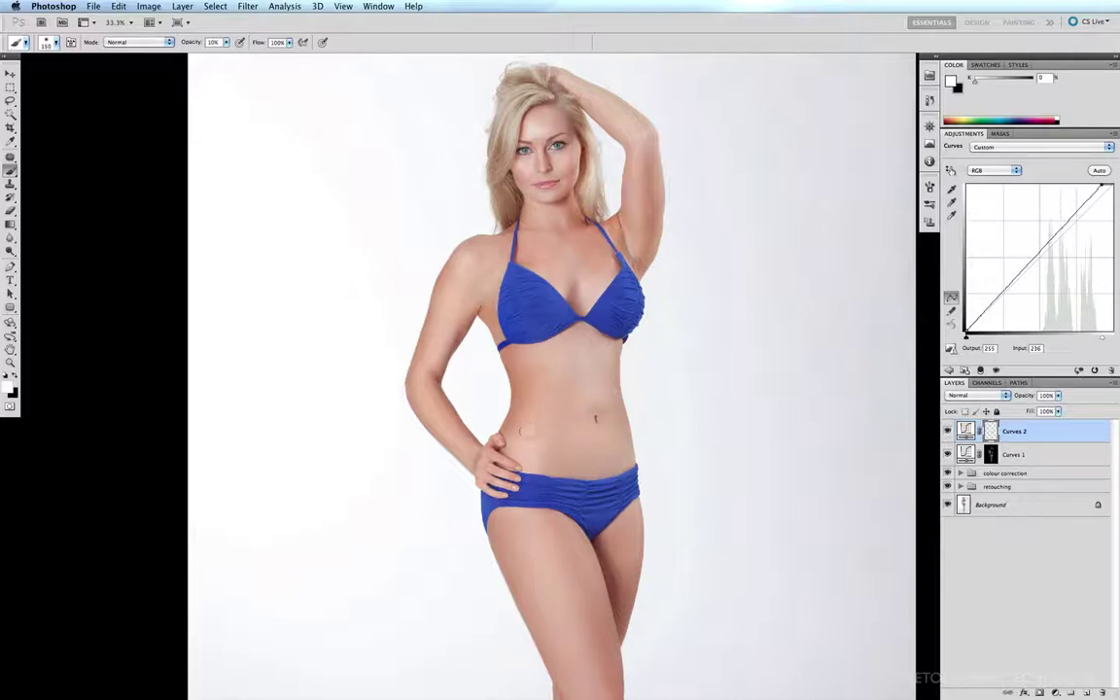
key(super+i)
Step: Brighten the centre of the thighs, shins and feet on the Curves 2 mask, varying the brush between 100 and 250 px
drag(568, 375, 562, 364)
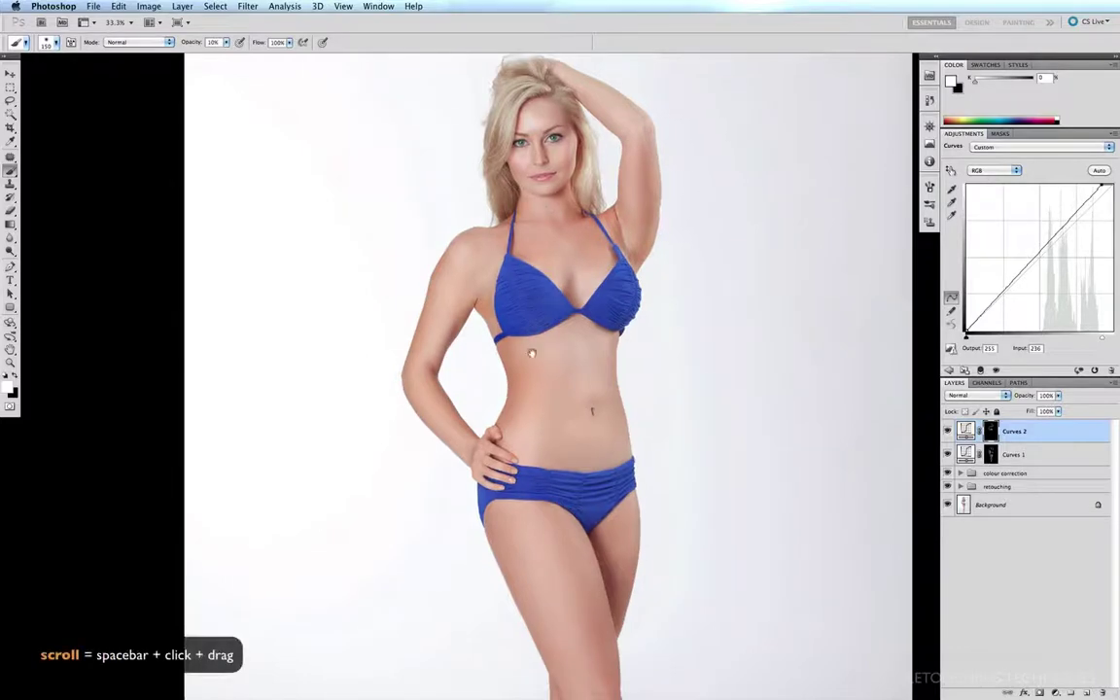
scroll(528, 258, down, 10)
scroll(533, 282, up, 1)
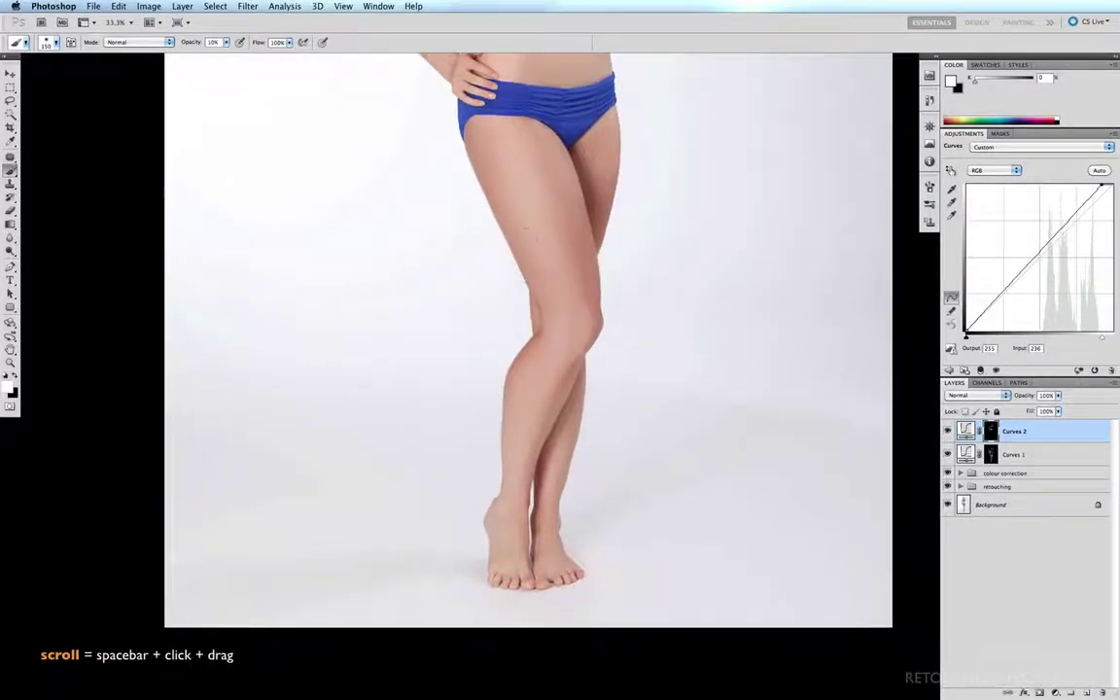
key(bracketright)
key(bracketright)
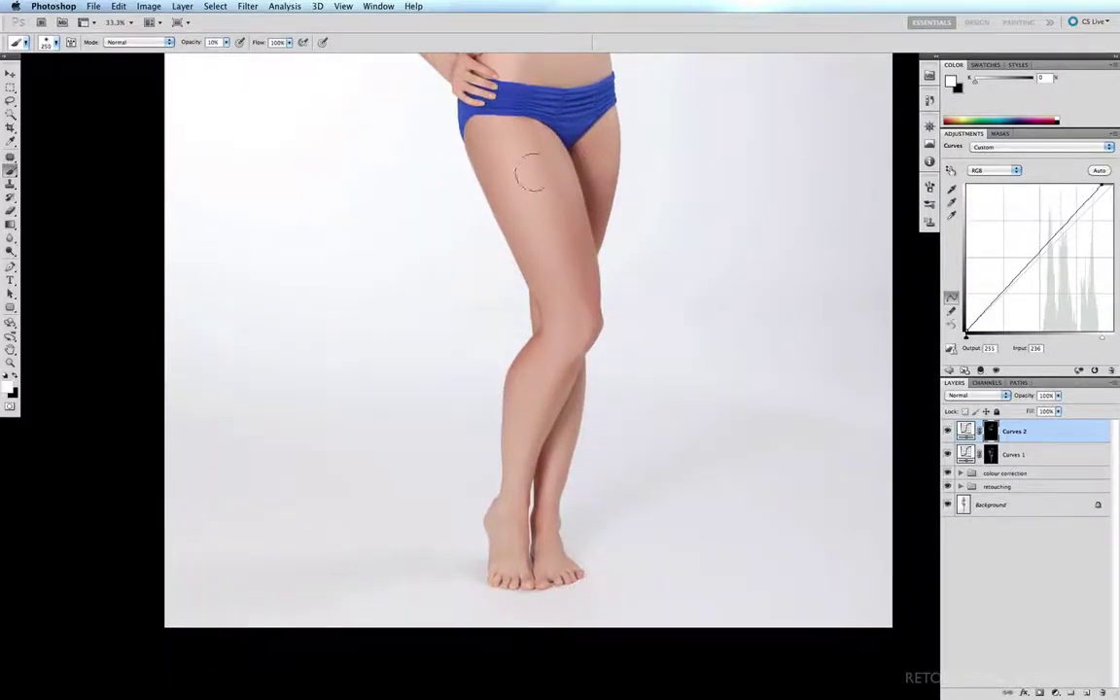
key(bracketleft)
click(518, 372)
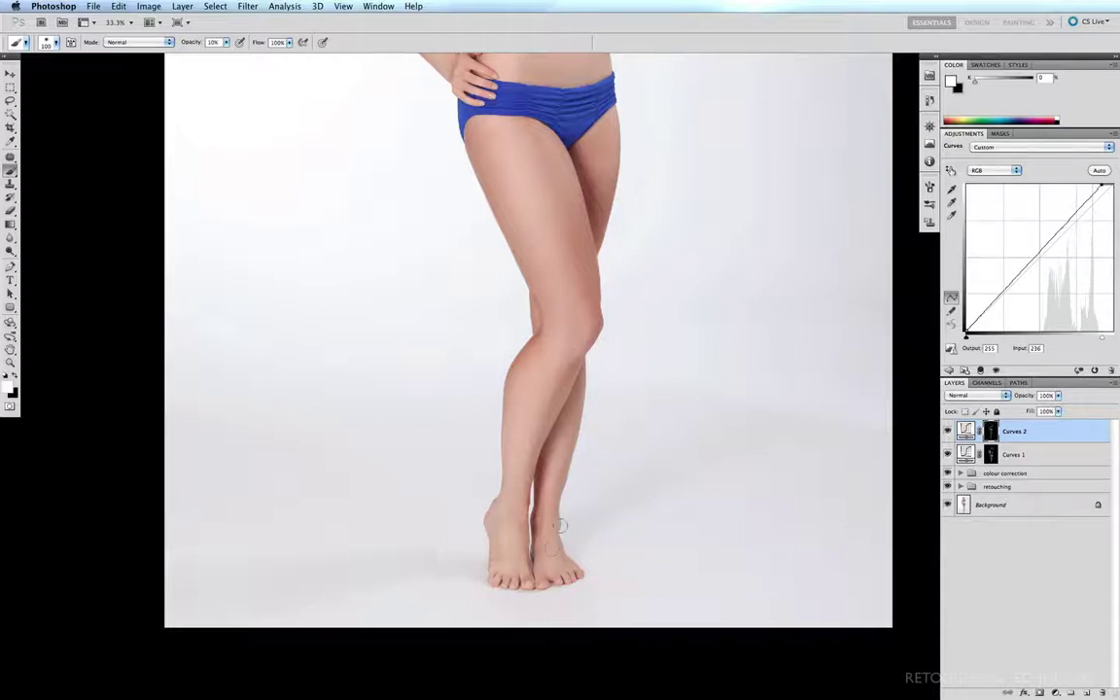
drag(518, 138, 511, 145)
key(bracketright)
key(bracketright)
Step: Compare the whole figure with the Curves 1 and Curves 2 layers off and on, and take a closer look at the upper body
key(super+0)
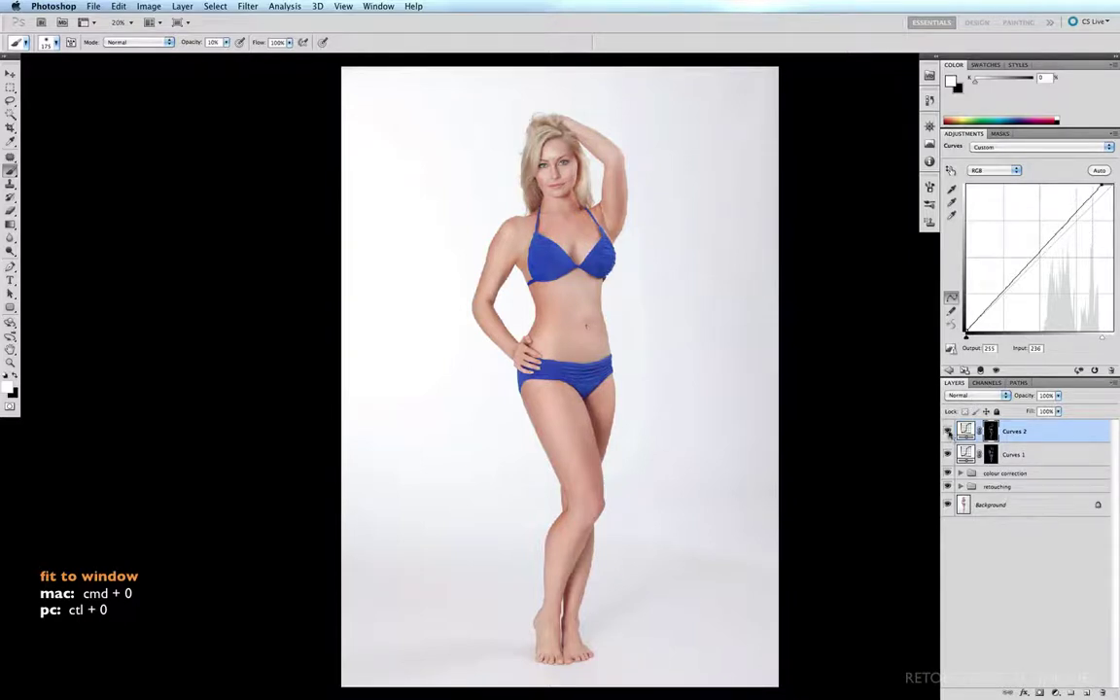
click(948, 431)
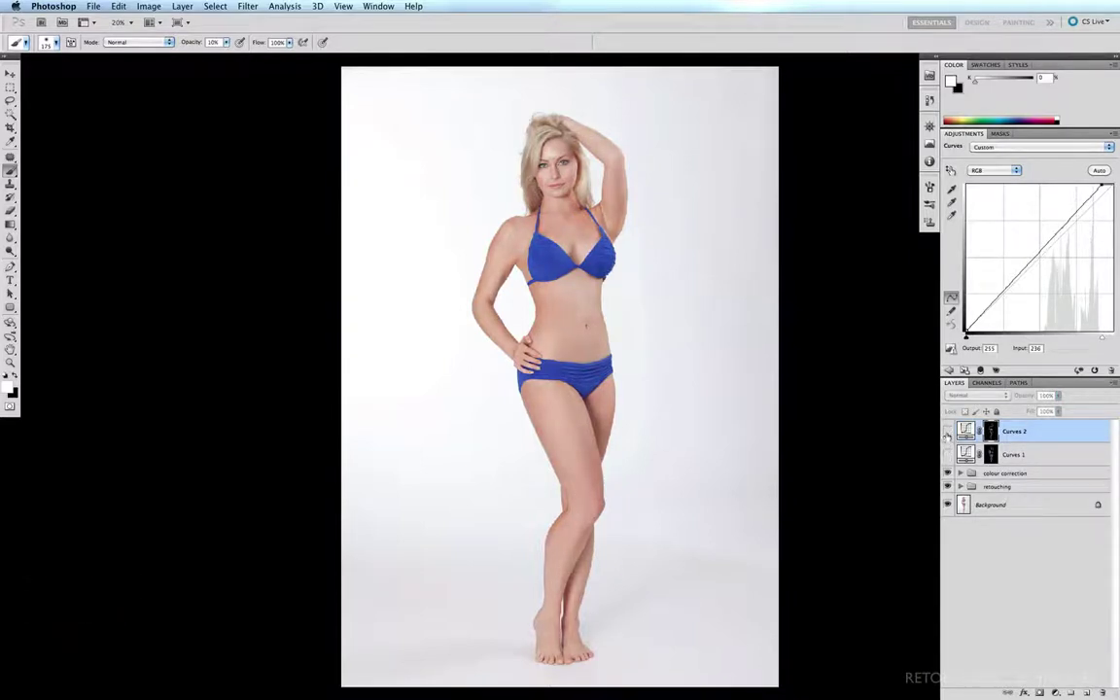
click(948, 430)
click(947, 454)
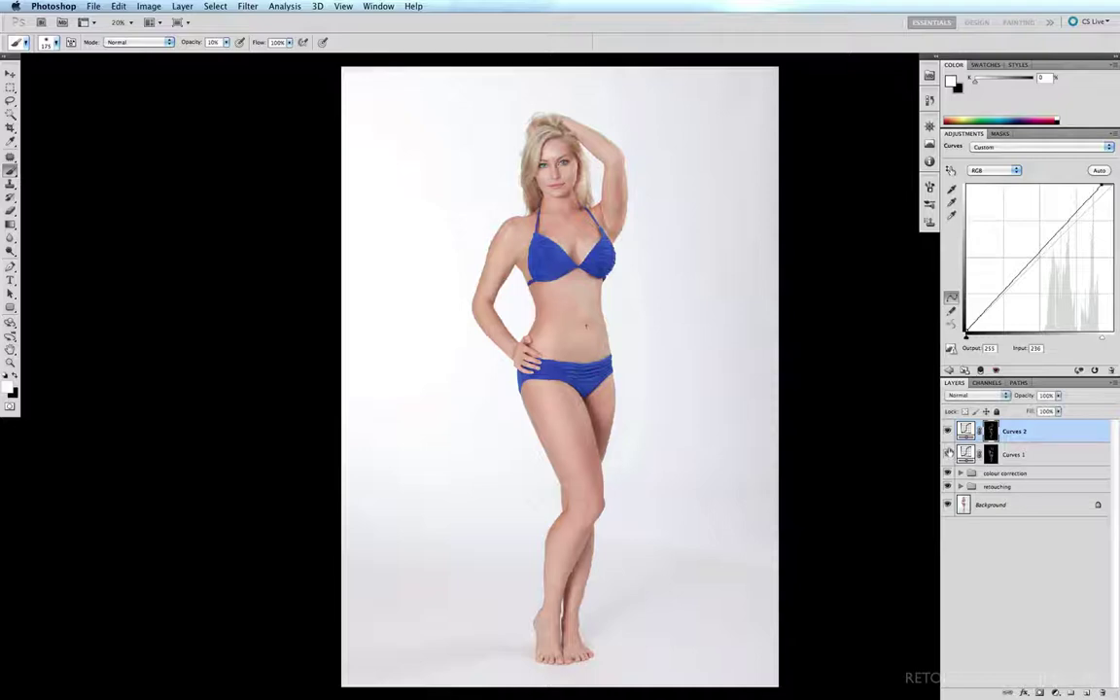
drag(659, 114, 464, 357)
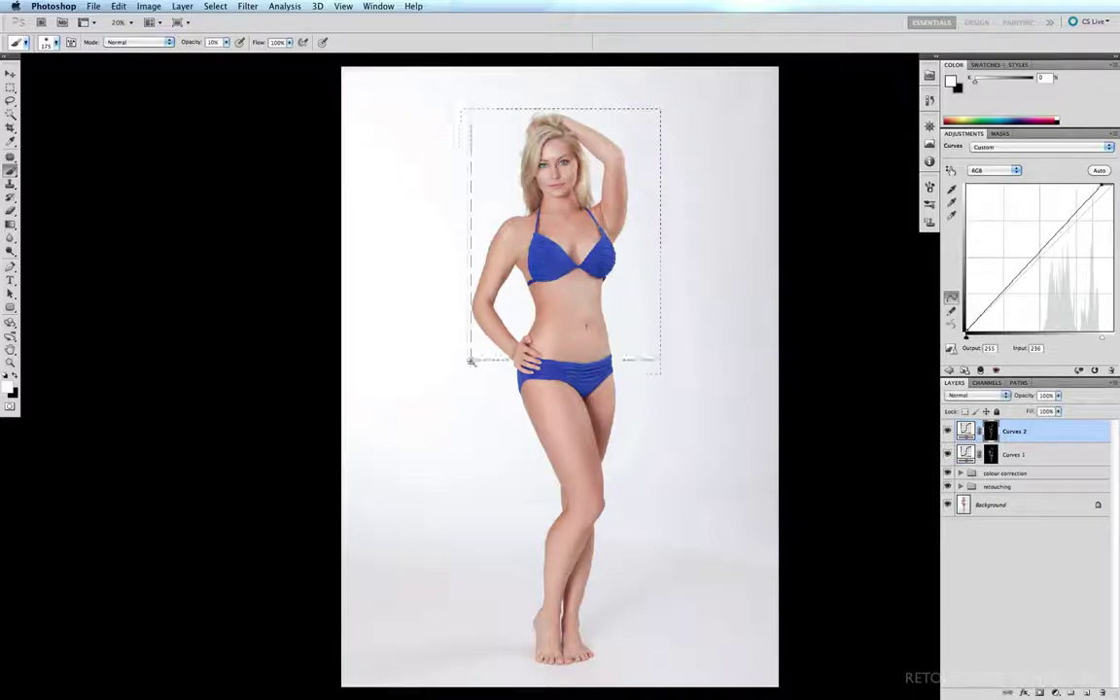